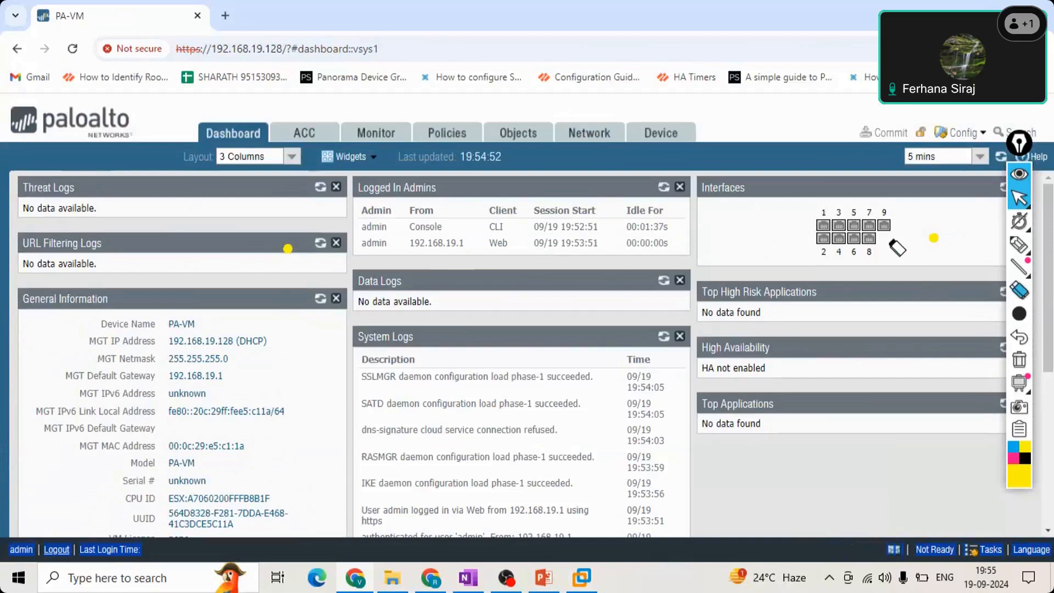
Open the interanet0to-internet security policy rule and review its general settings, tag grouping options and source zone.
{"action": "left_click", "coordinate": [1021, 201]}
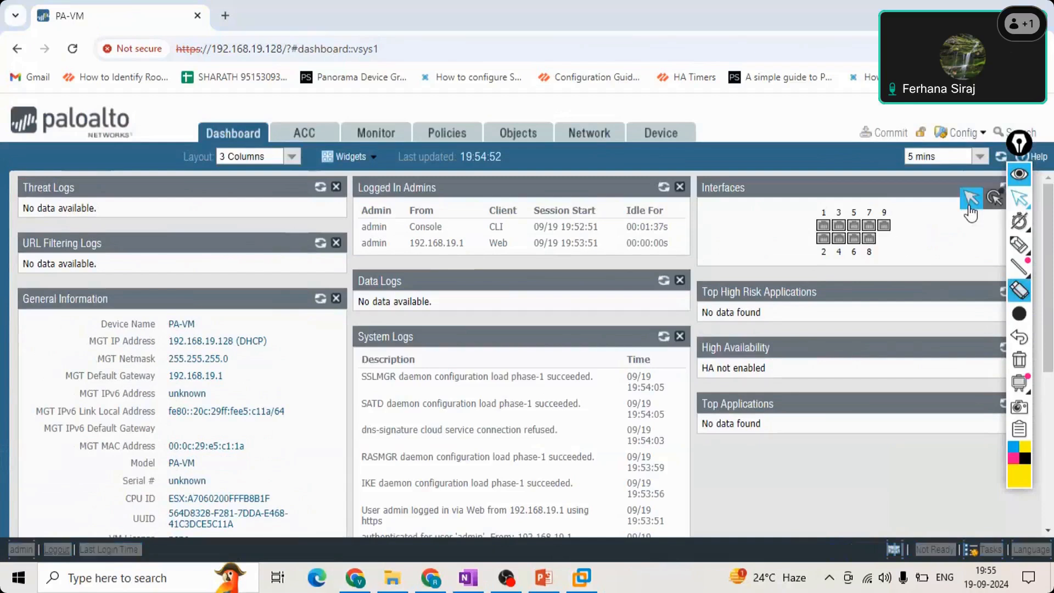
{"action": "left_click", "coordinate": [971, 208]}
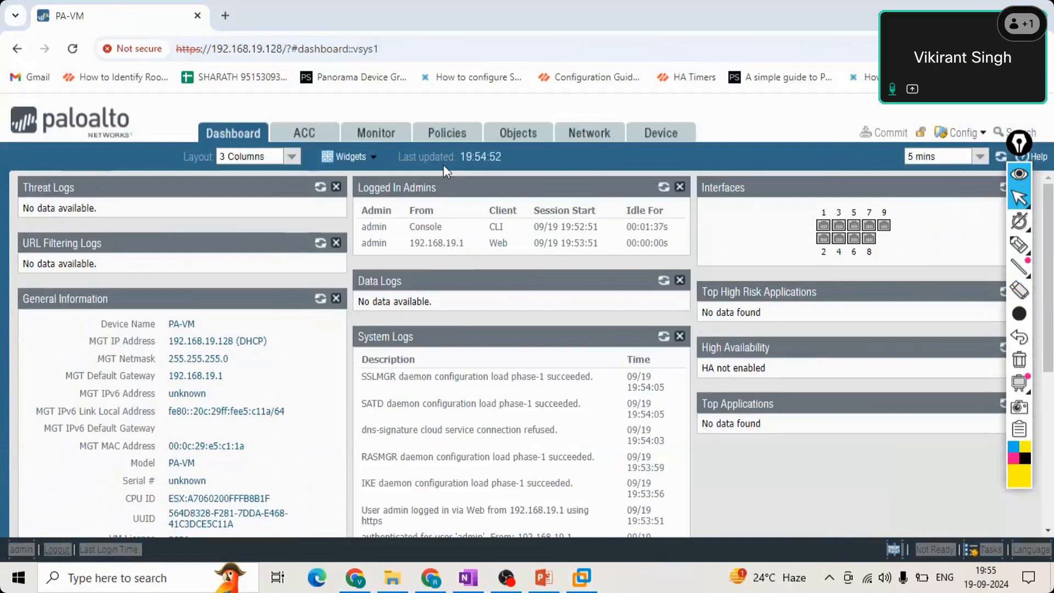
{"action": "left_click", "coordinate": [458, 134]}
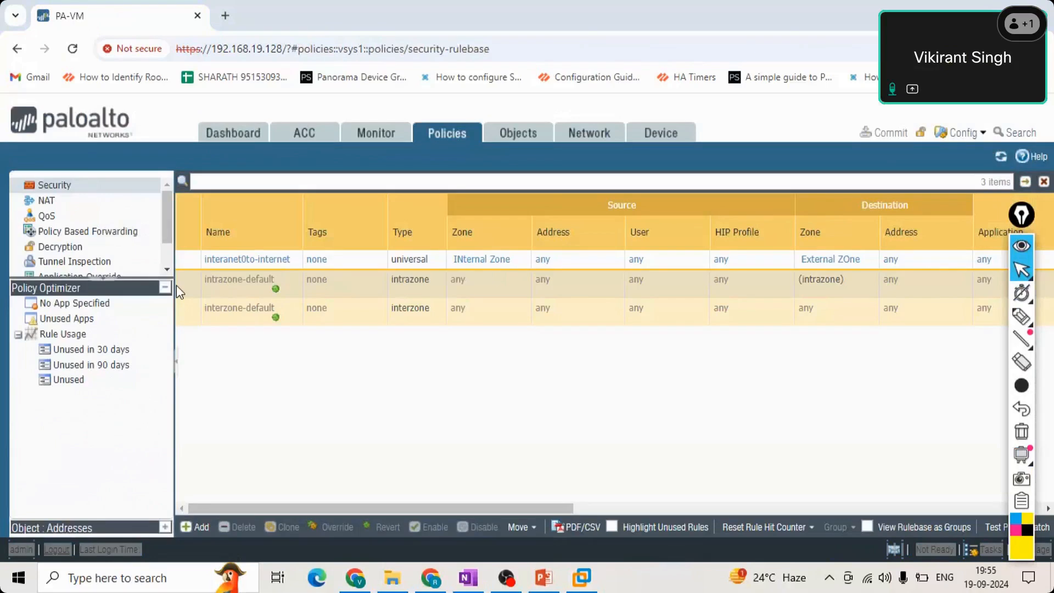
{"action": "left_click", "coordinate": [247, 261]}
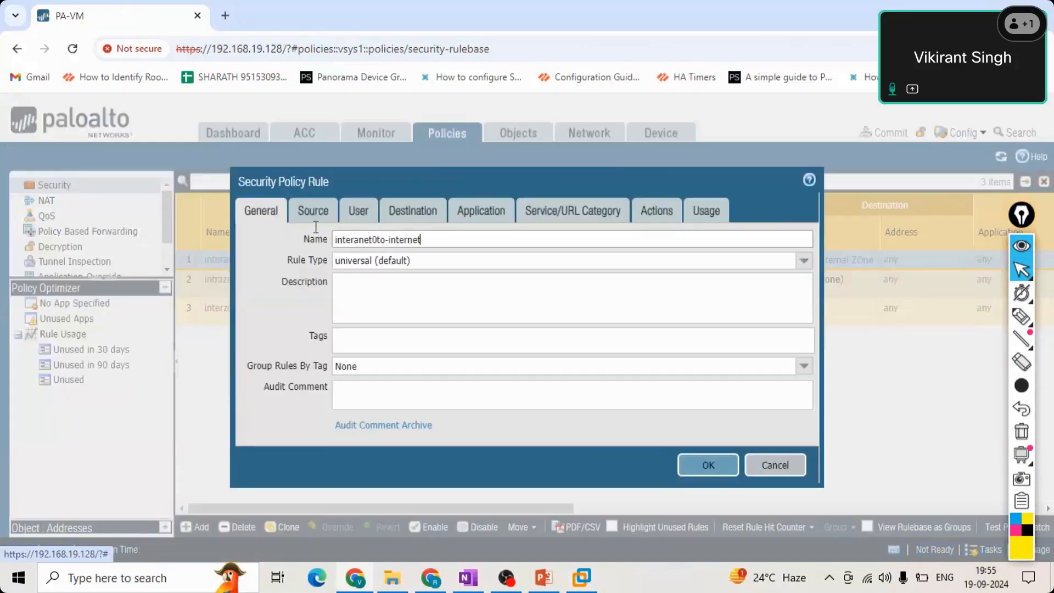
{"action": "key", "text": "ctrl+a"}
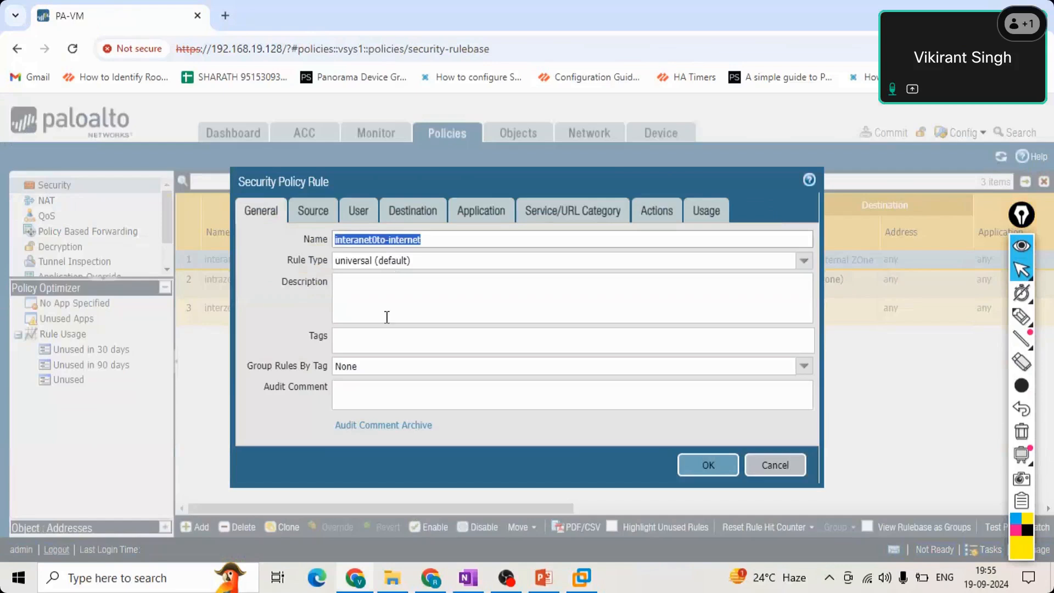
{"action": "left_click", "coordinate": [383, 364]}
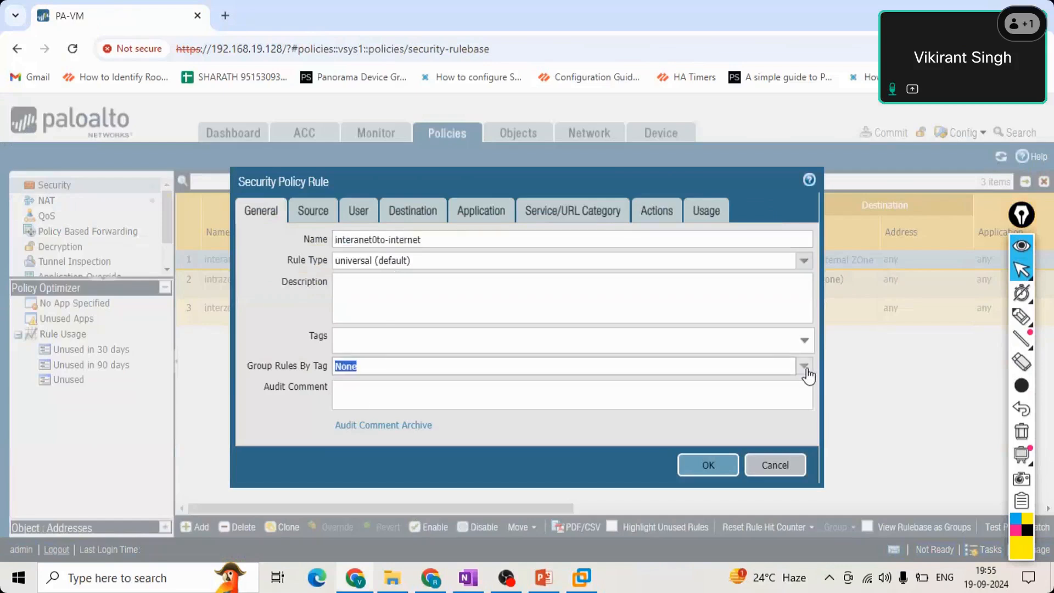
{"action": "left_click", "coordinate": [805, 366]}
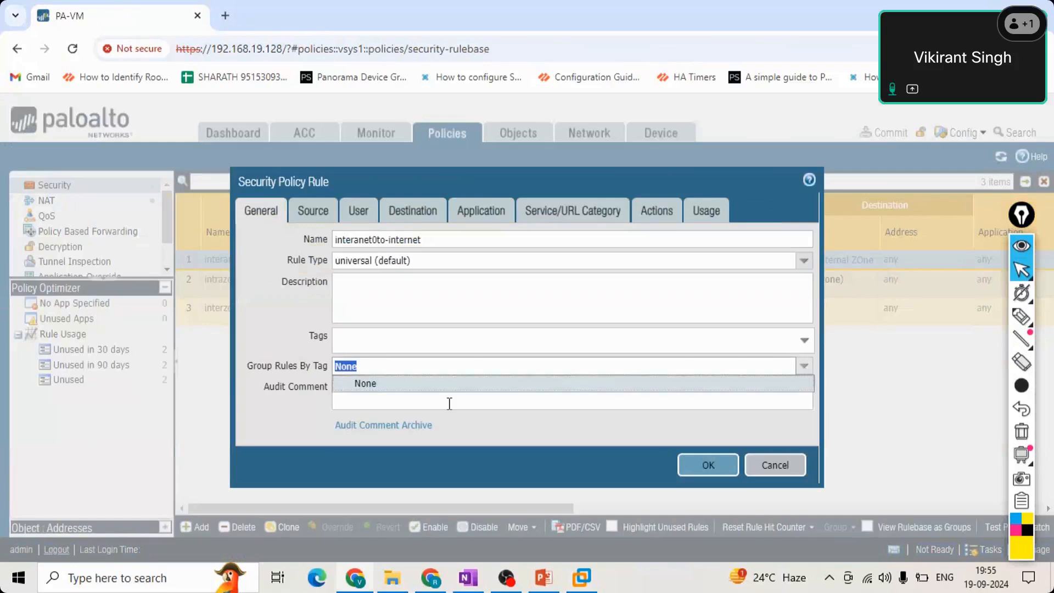
{"action": "left_click", "coordinate": [268, 420]}
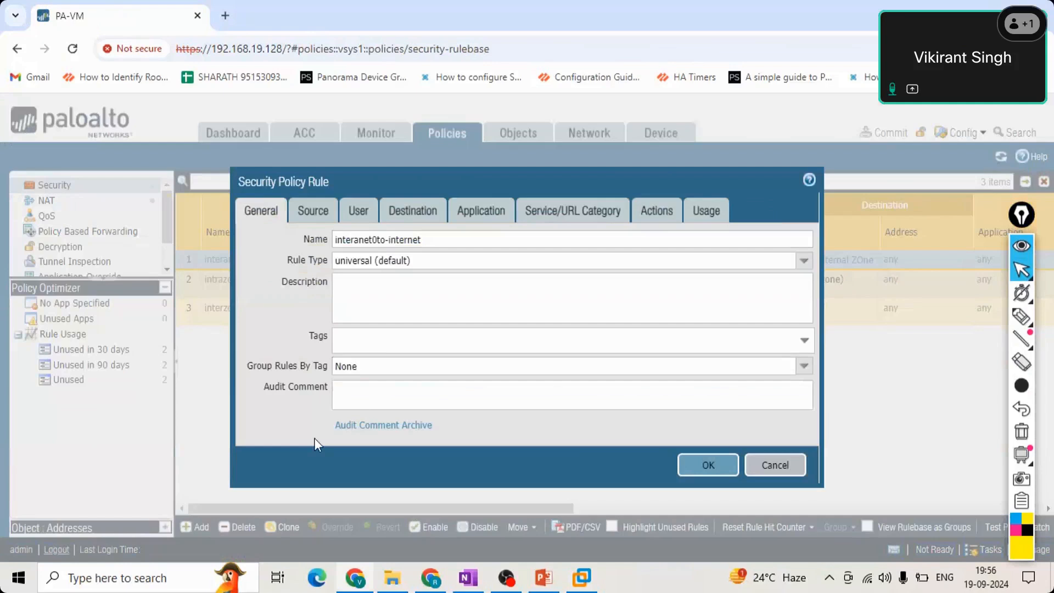
{"action": "left_click", "coordinate": [308, 213]}
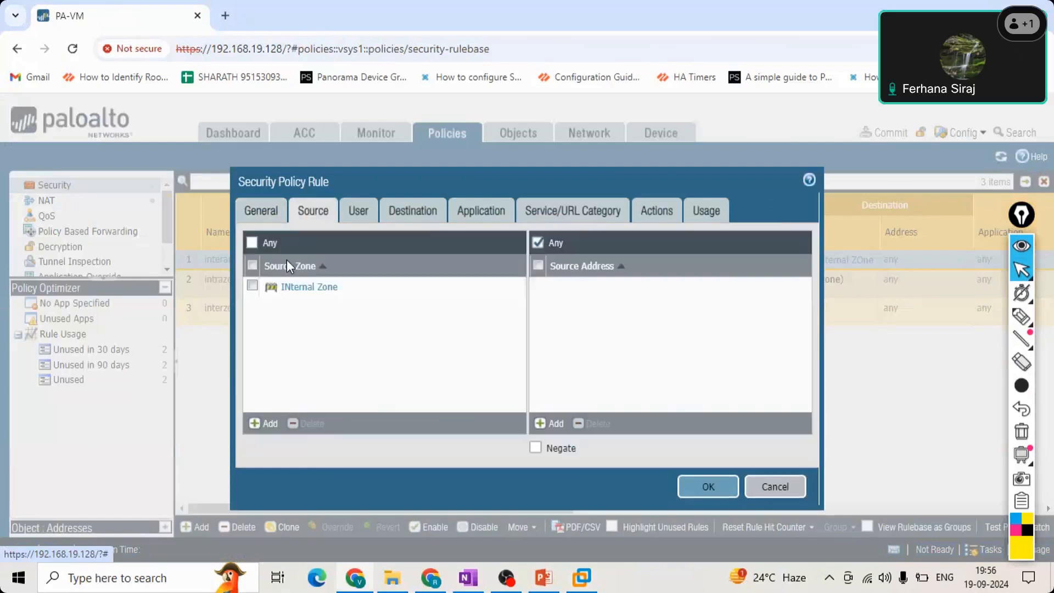
{"action": "left_click", "coordinate": [264, 215]}
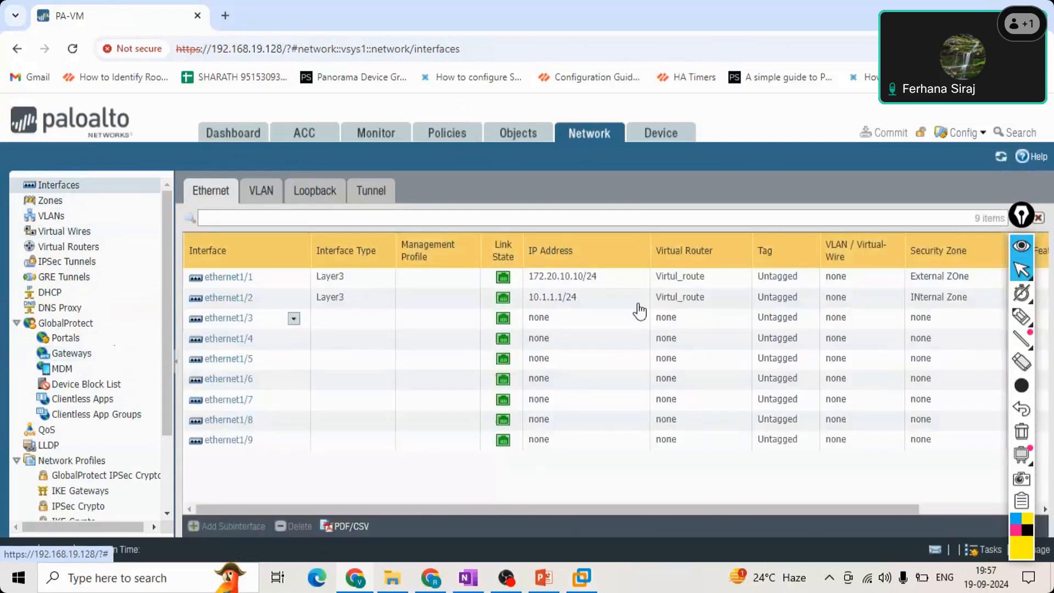
Configure interface ethernet1/3 with the comment DMZ and interface type Layer3.
{"action": "left_click", "coordinate": [324, 299]}
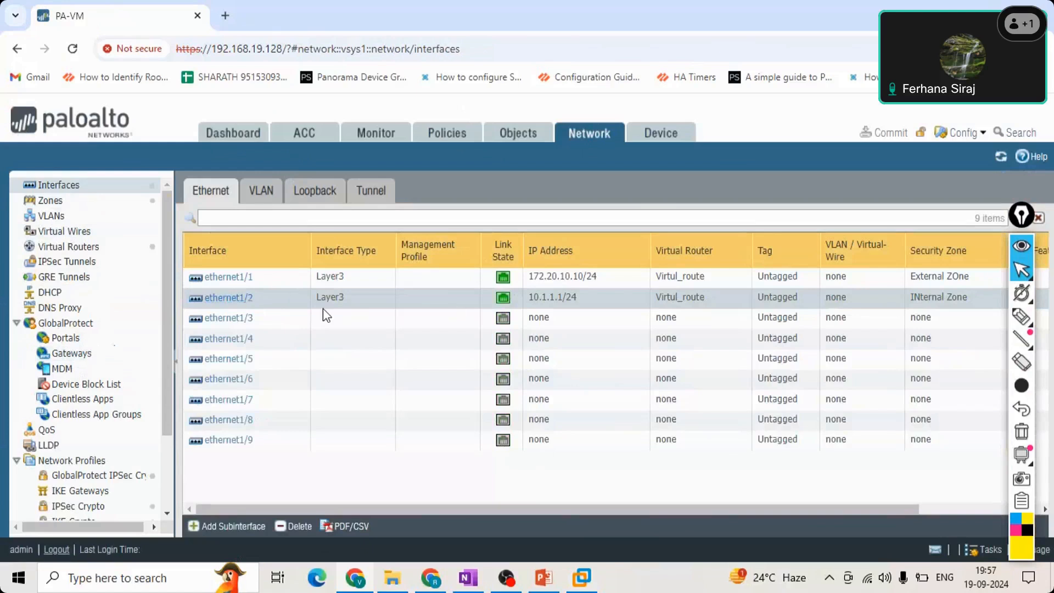
{"action": "left_click", "coordinate": [236, 322]}
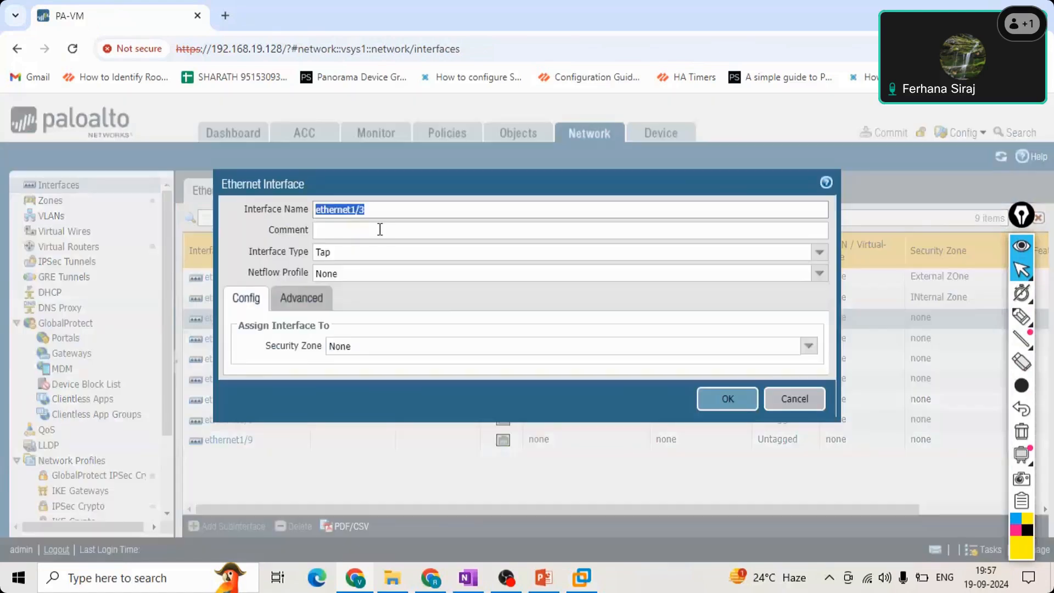
{"action": "left_click", "coordinate": [380, 229]}
{"action": "type", "text": "DMZ"}
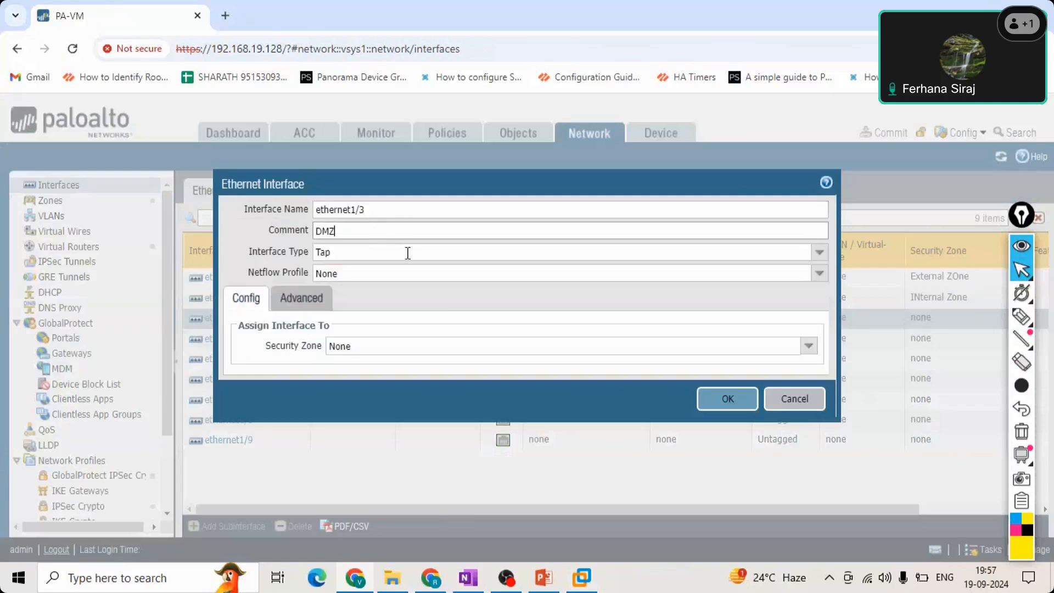
{"action": "key", "text": "Tab"}
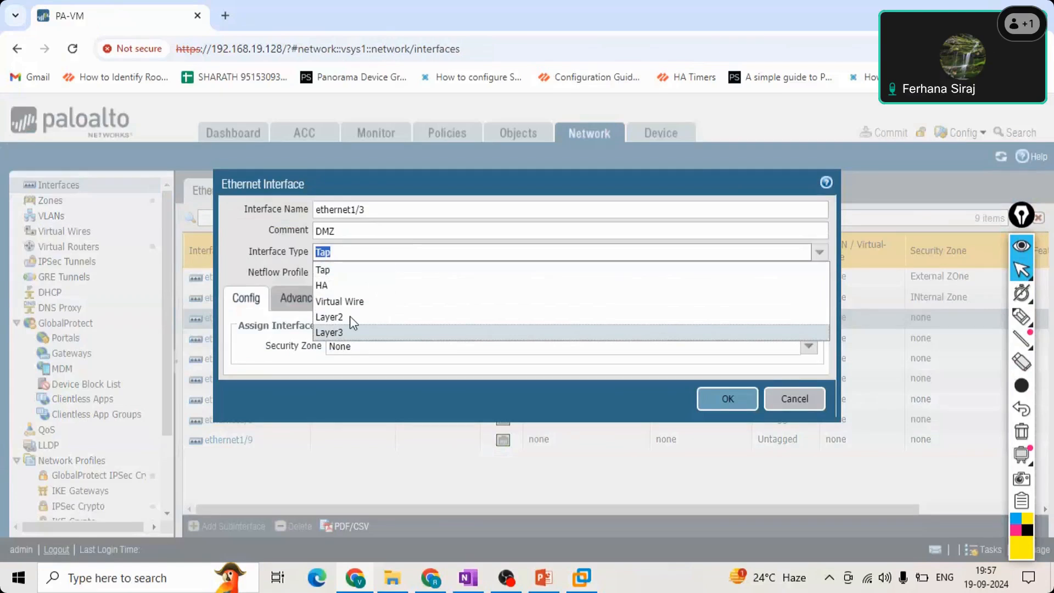
{"action": "left_click", "coordinate": [352, 332]}
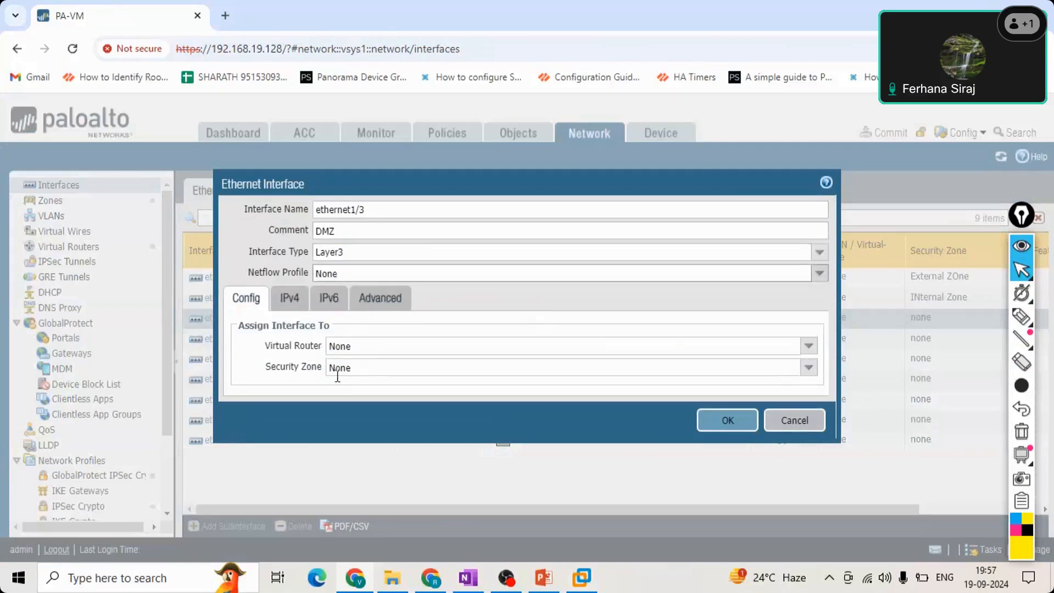
{"action": "left_click", "coordinate": [734, 421]}
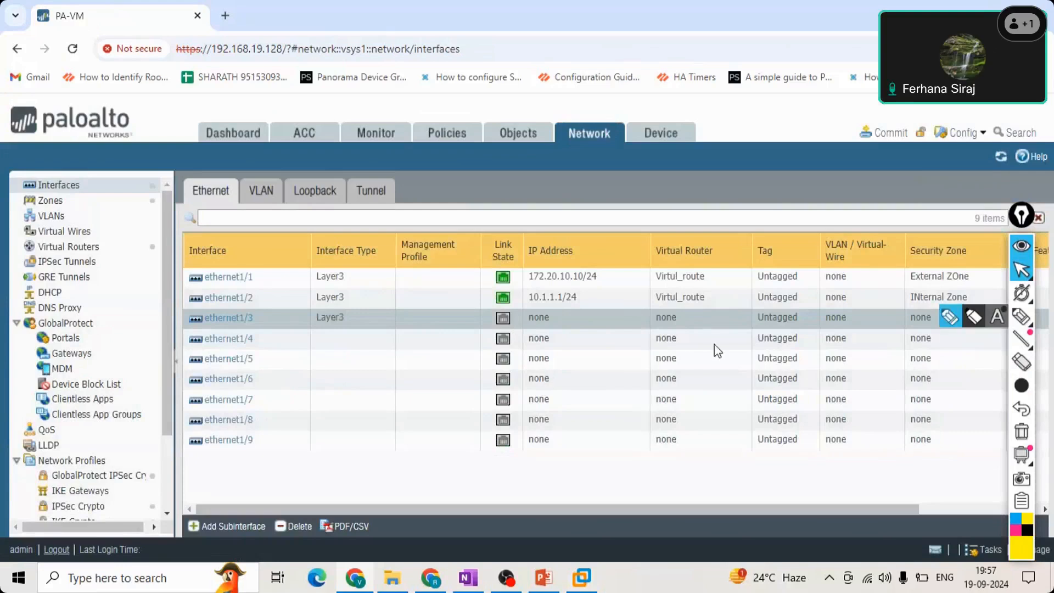
{"action": "left_click", "coordinate": [240, 329]}
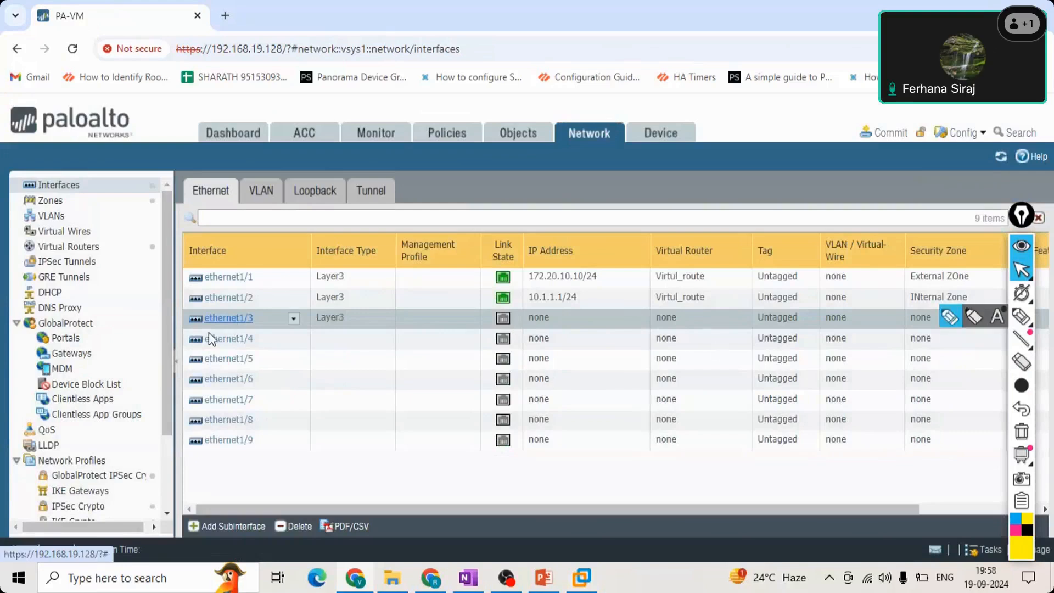
{"action": "left_click", "coordinate": [76, 253]}
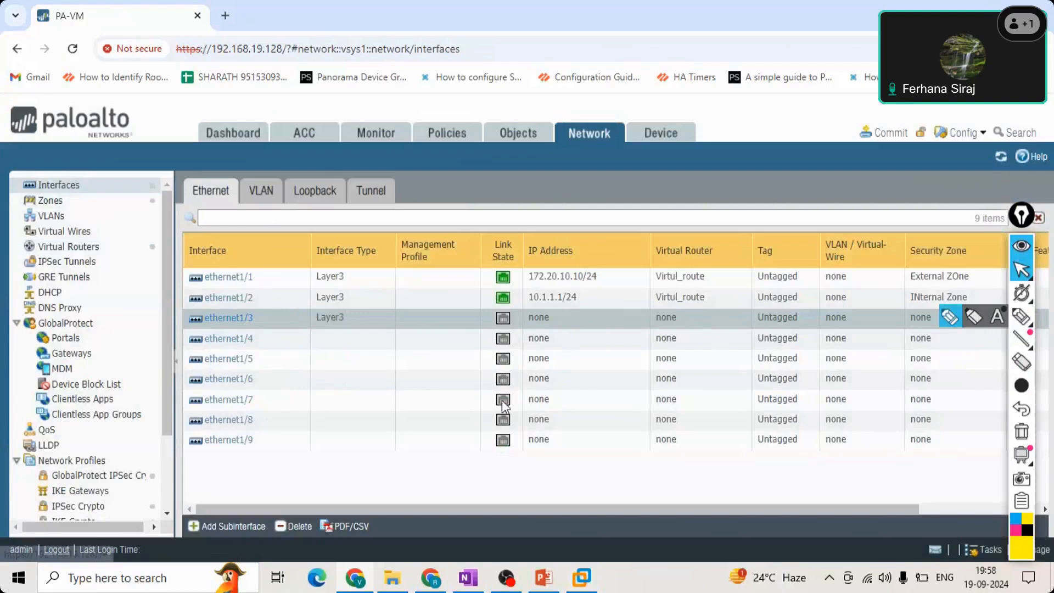
{"action": "mouse_move", "coordinate": [502, 400]}
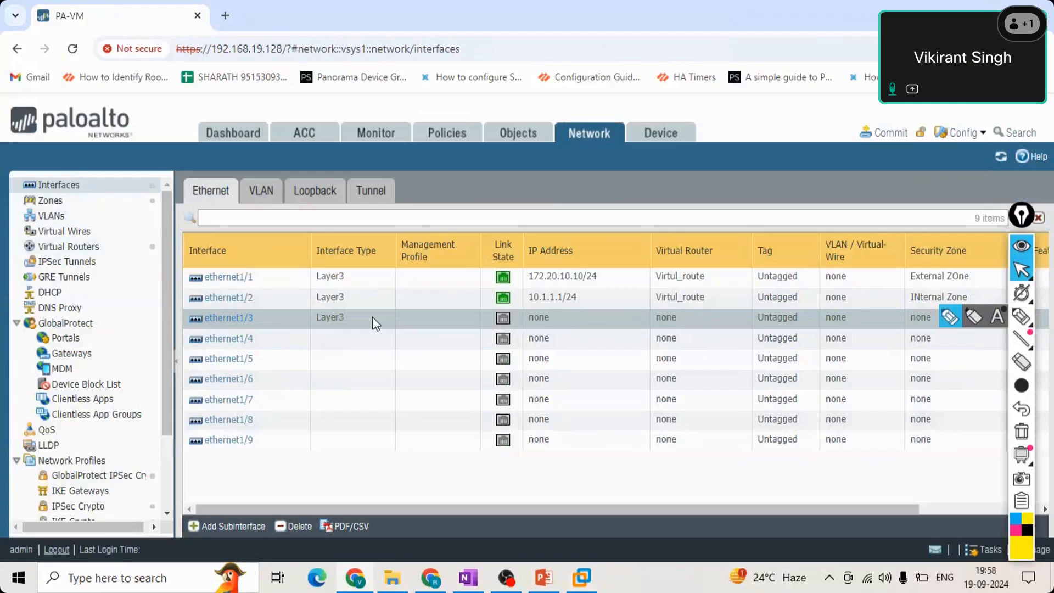
{"action": "left_click", "coordinate": [51, 200]}
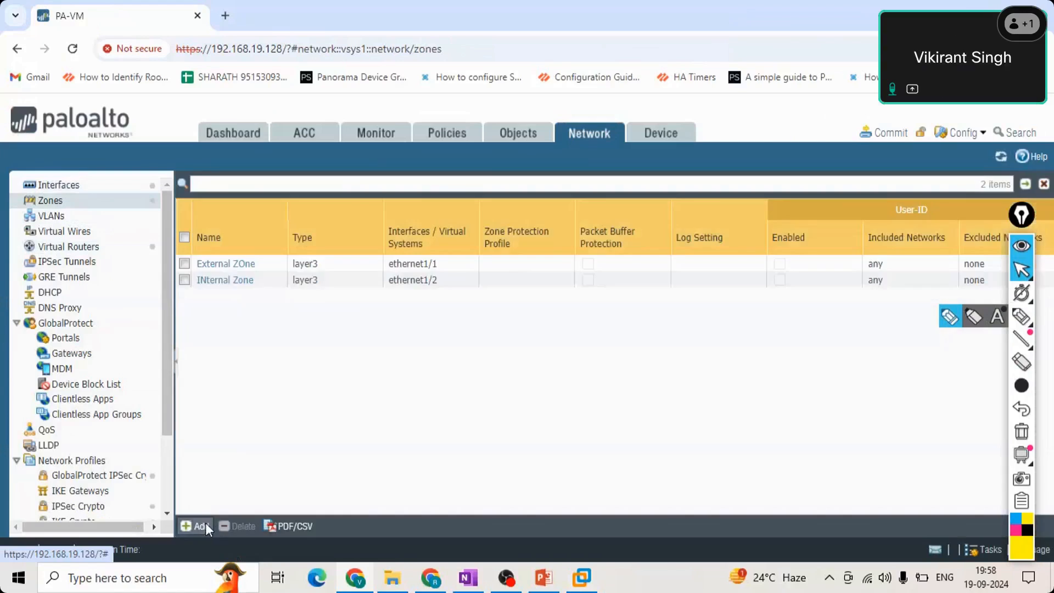
{"action": "left_click", "coordinate": [199, 526]}
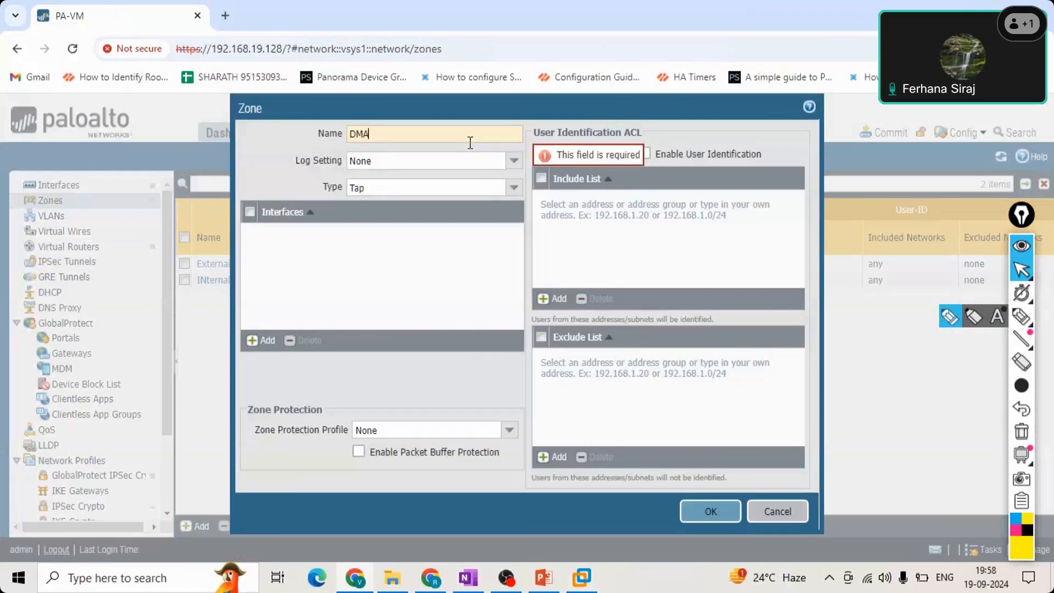
{"action": "key", "text": "BackSpace"}
{"action": "type", "text": "Z"}
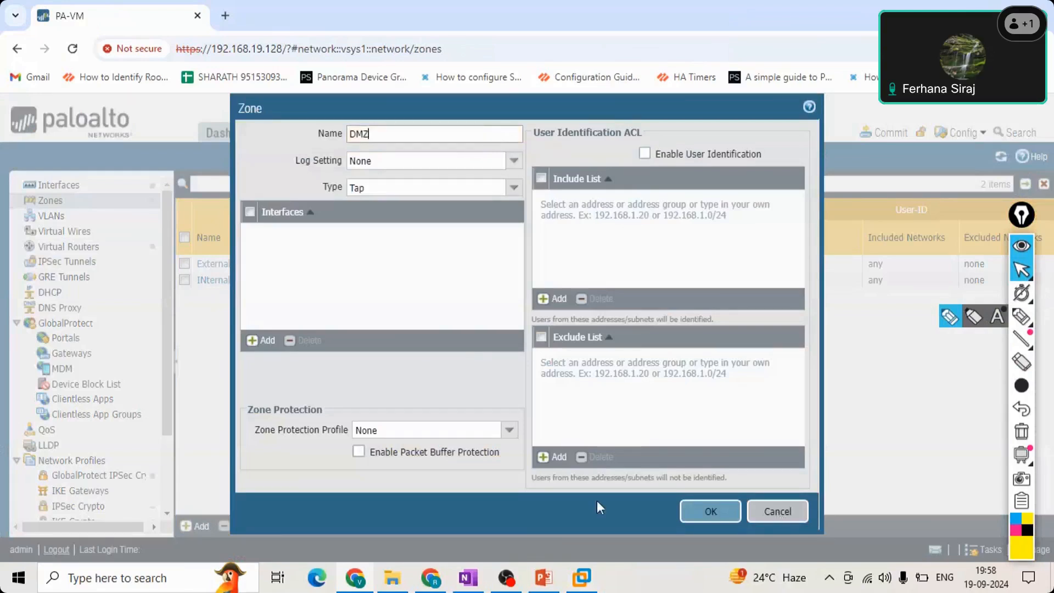
{"action": "key", "text": "Escape"}
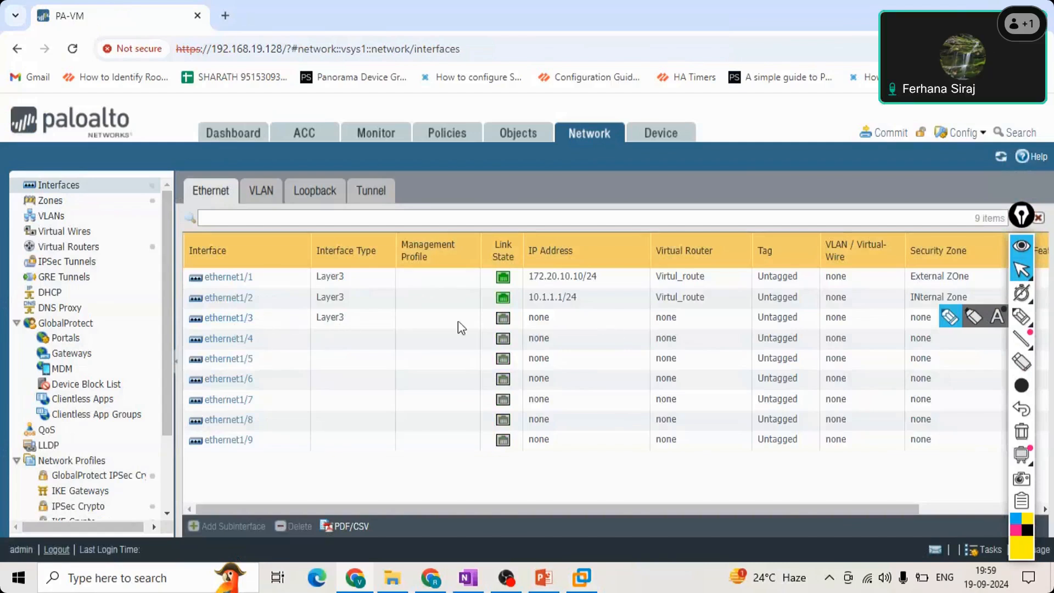
Create a security zone named DMZ of type Layer3 and assign interface ethernet1/3 to it.
{"action": "left_click", "coordinate": [332, 321]}
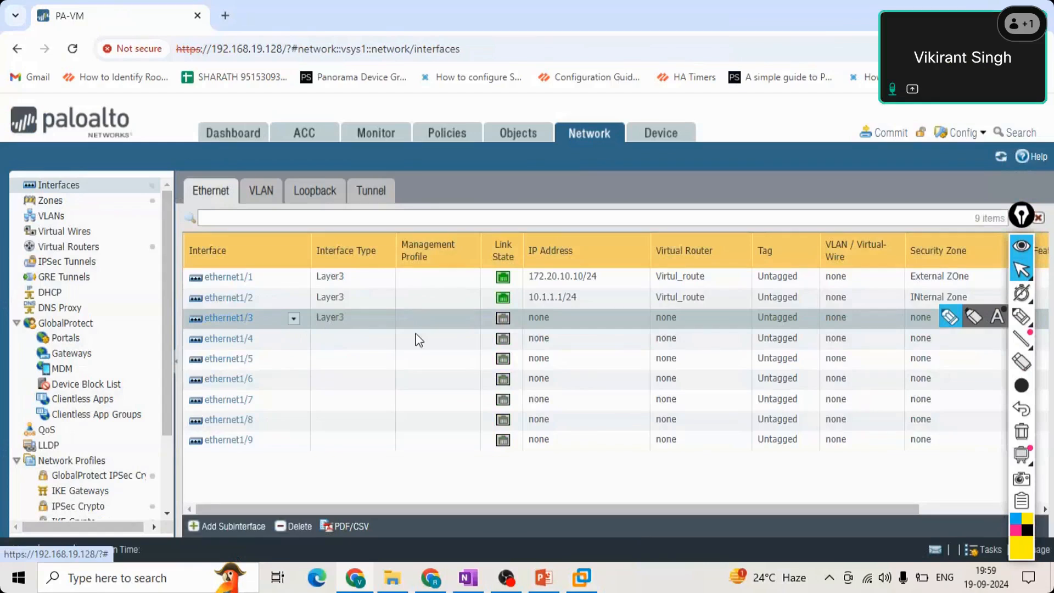
{"action": "left_click", "coordinate": [50, 200]}
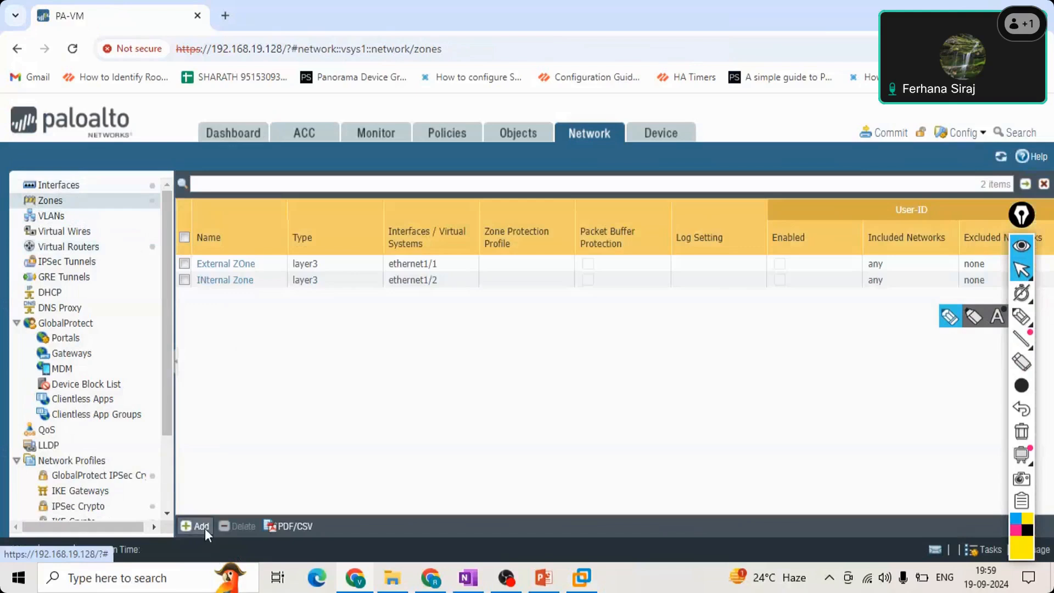
{"action": "left_click", "coordinate": [204, 527]}
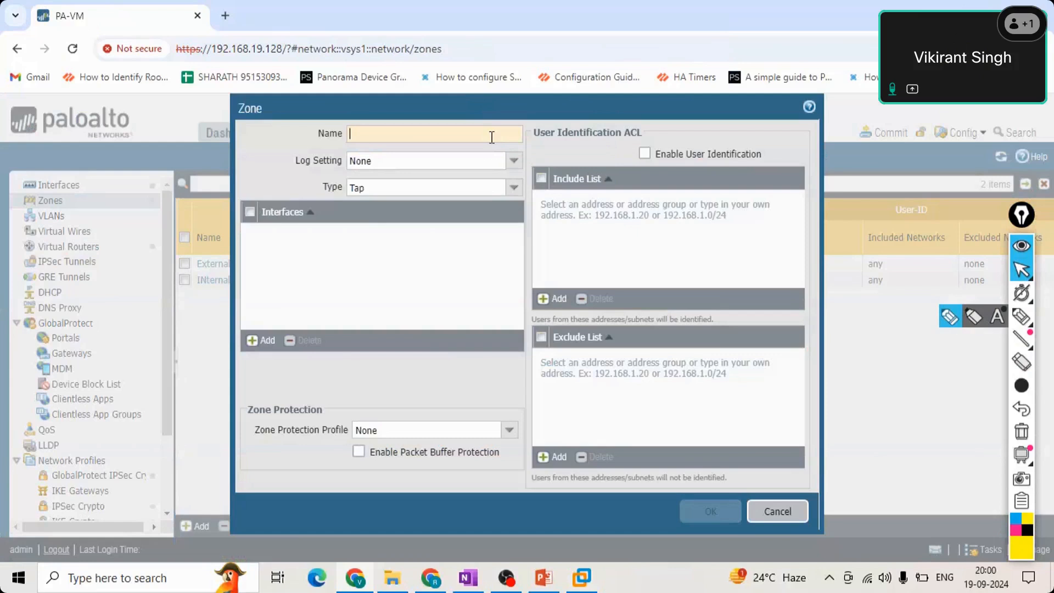
{"action": "type", "text": "DMZ"}
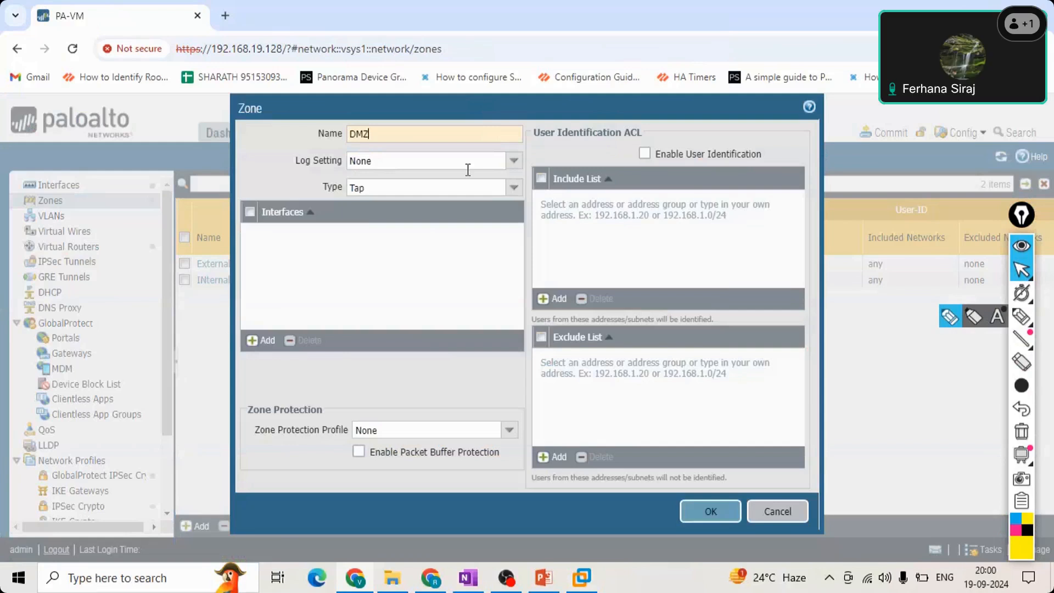
{"action": "left_click", "coordinate": [512, 189]}
{"action": "key", "text": "Return"}
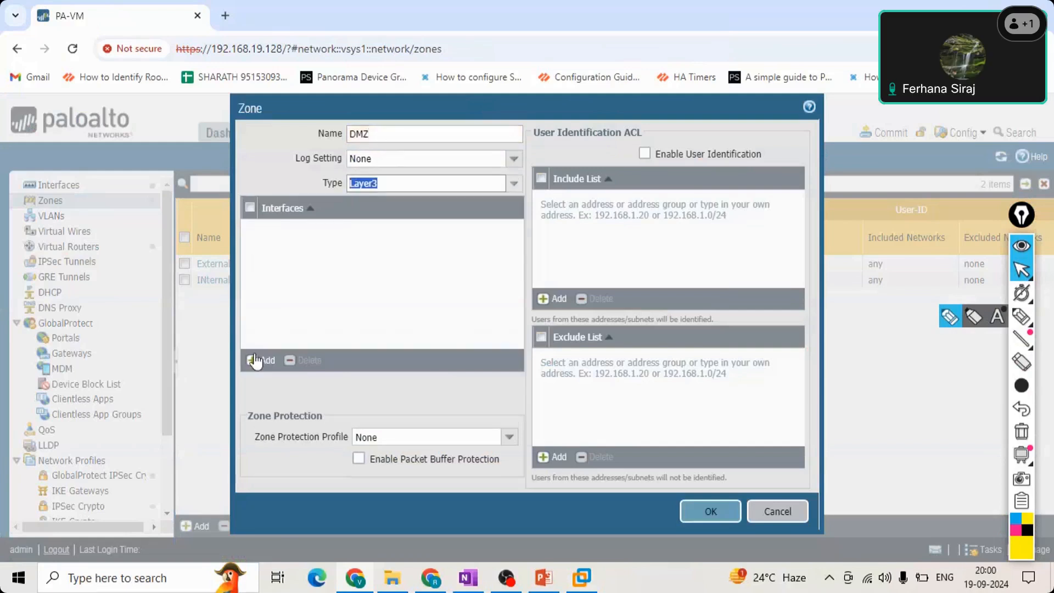
{"action": "left_click", "coordinate": [255, 362]}
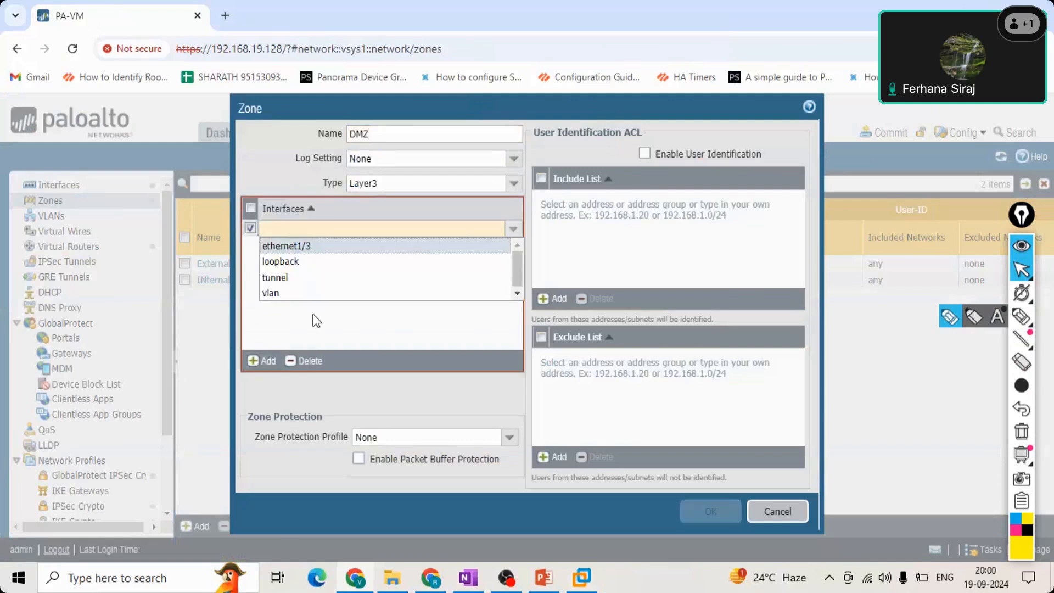
{"action": "key", "text": "Return"}
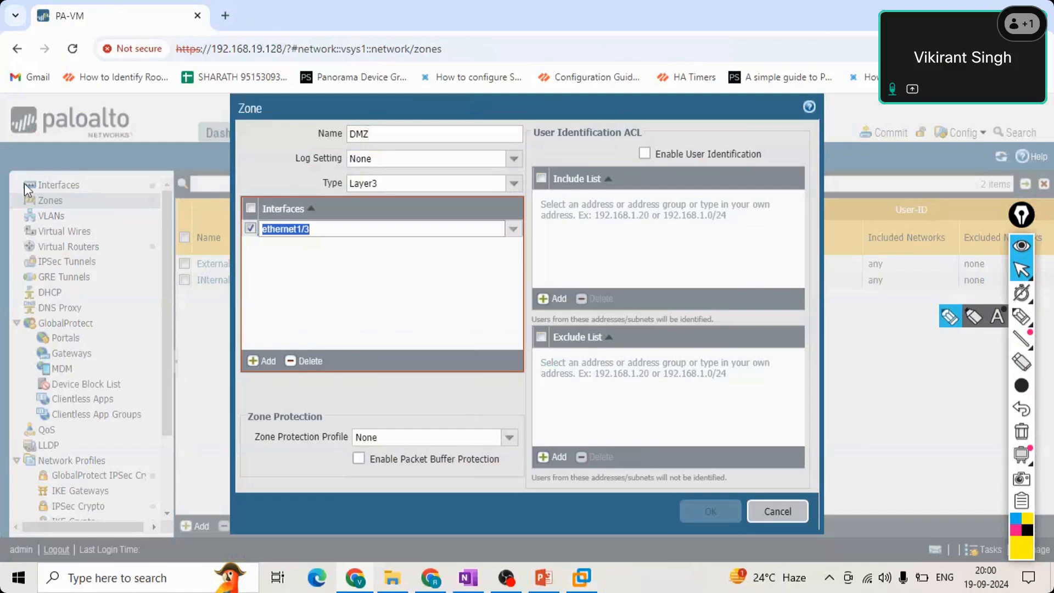
{"action": "left_click", "coordinate": [726, 511]}
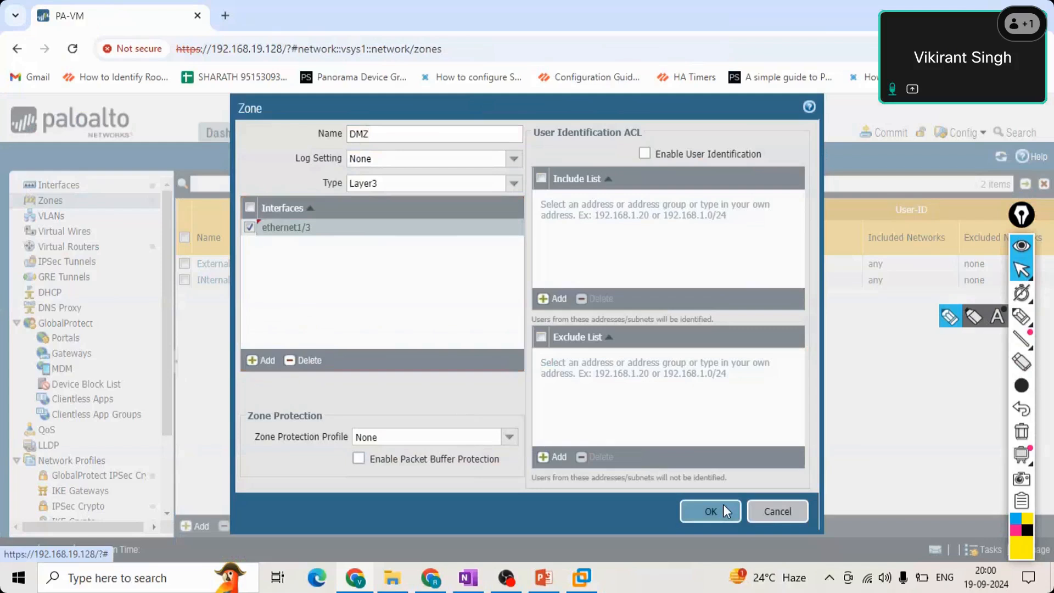
{"action": "left_click", "coordinate": [721, 509]}
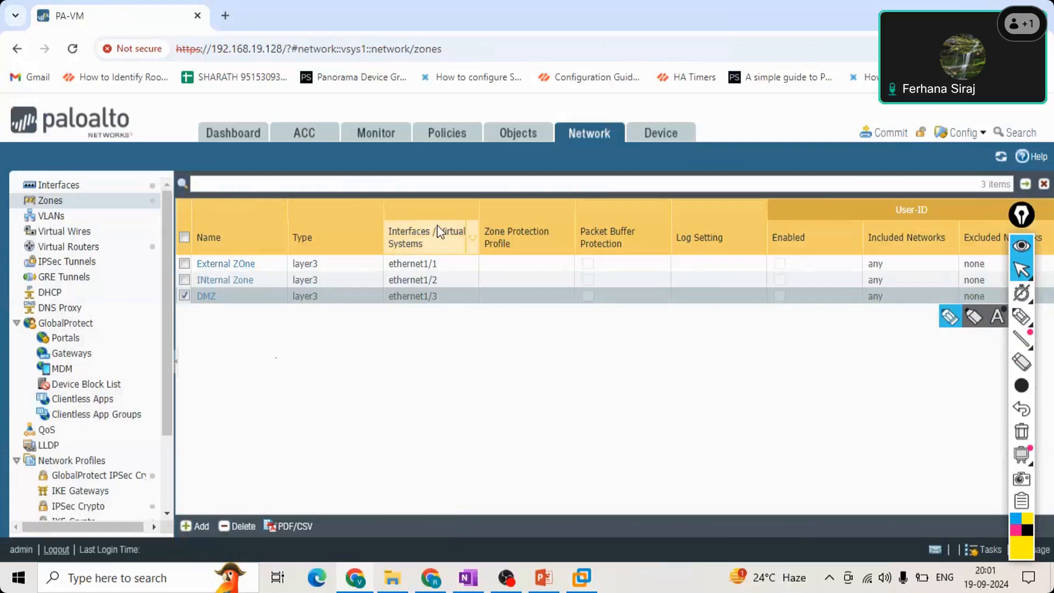
Check the zone assignment in the Ethernet interfaces list and examine the intrazone-default and interzone-default security policy rules.
{"action": "left_click", "coordinate": [99, 190]}
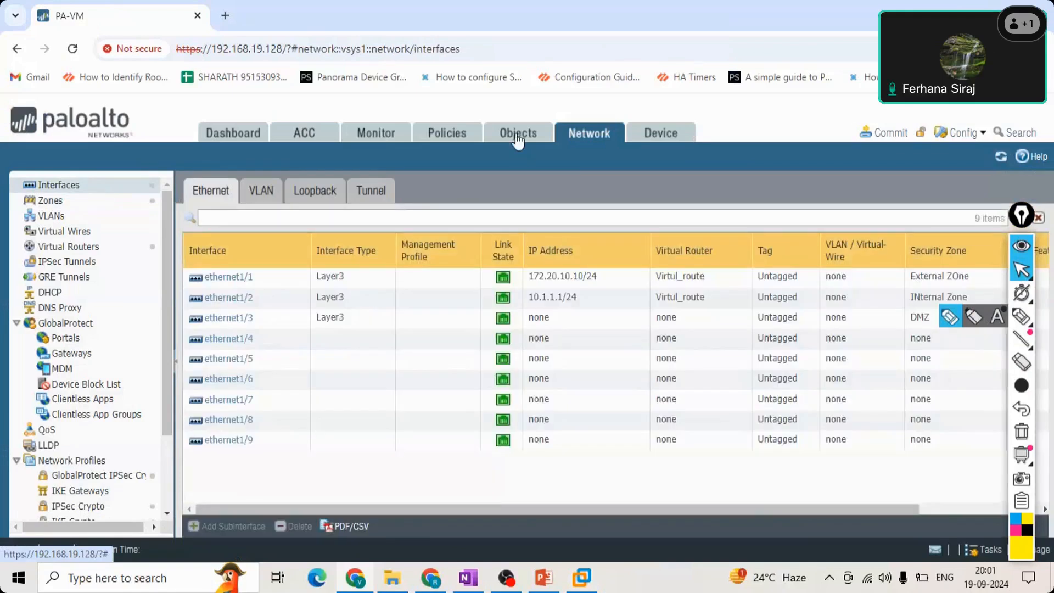
{"action": "left_click", "coordinate": [443, 134]}
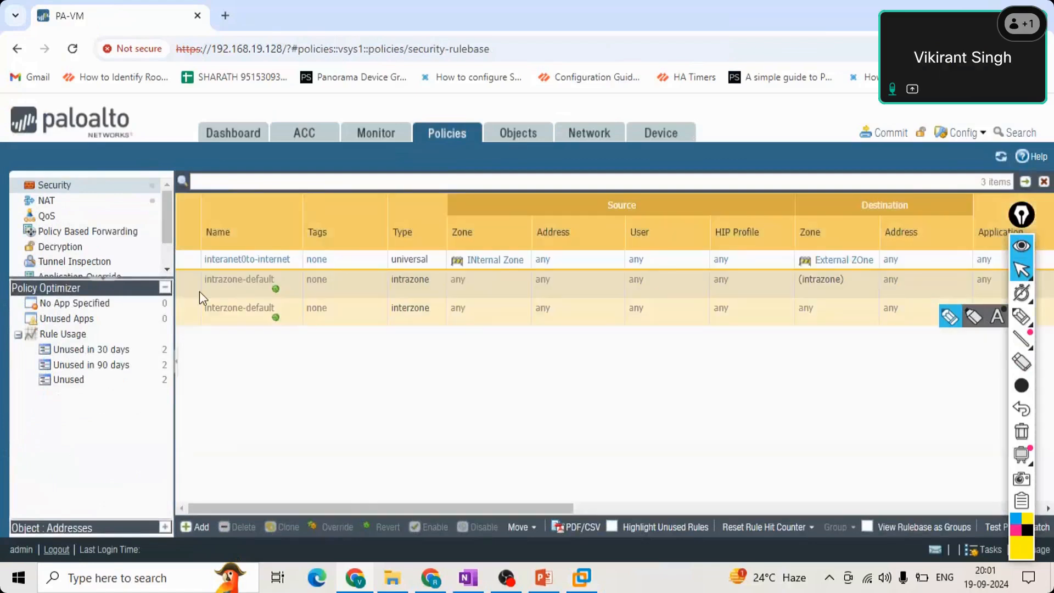
{"action": "left_click_drag", "start_coordinate": [226, 283], "coordinate": [259, 319]}
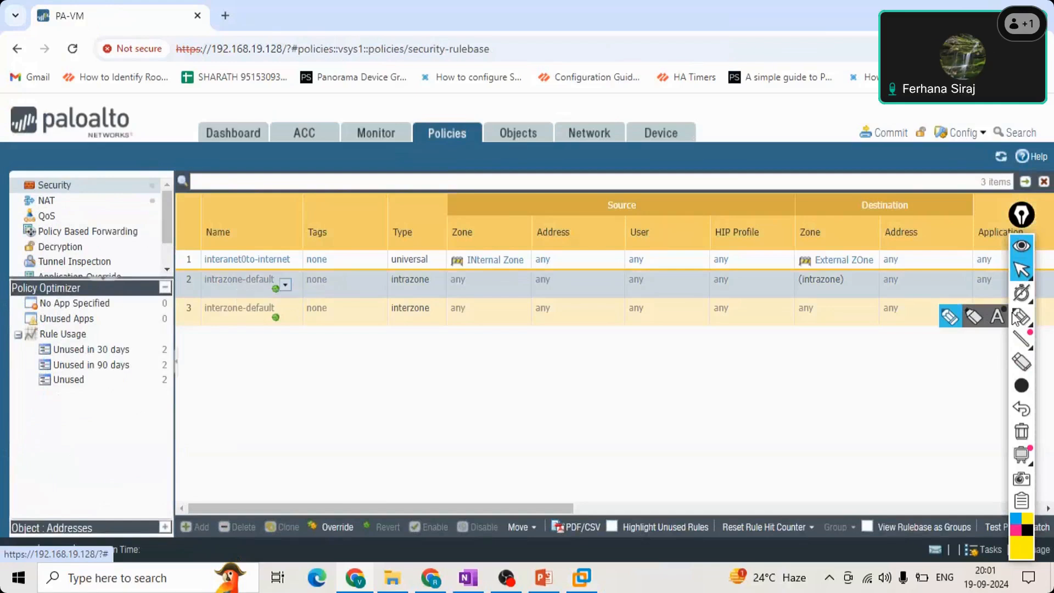
Circle the intrazone-default and interzone-default rules with a yellow freehand marking, and erase the marking.
{"action": "left_click", "coordinate": [1019, 317]}
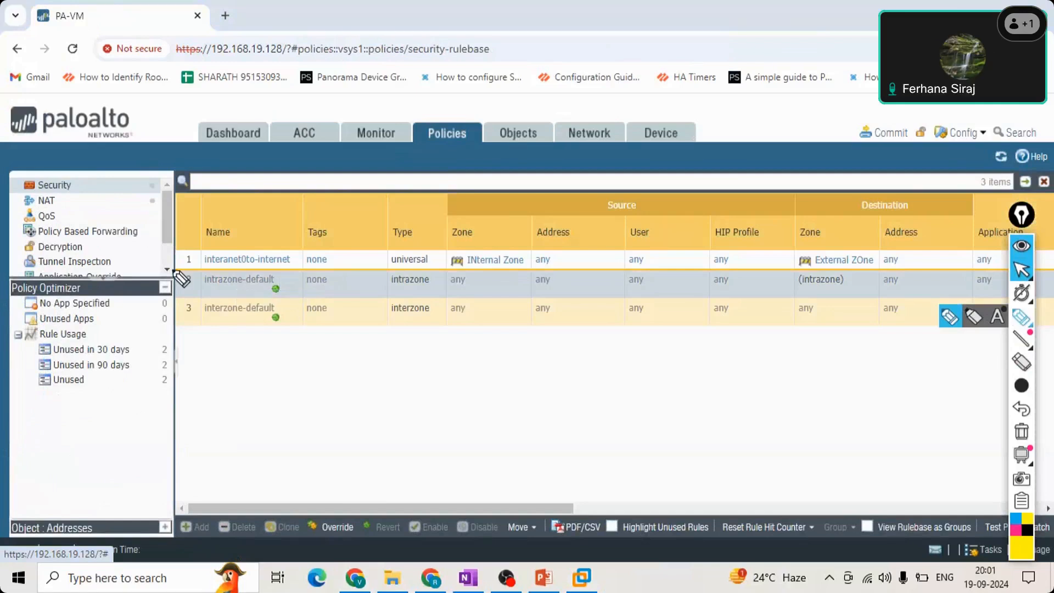
{"action": "left_click_drag", "start_coordinate": [175, 270], "coordinate": [234, 334]}
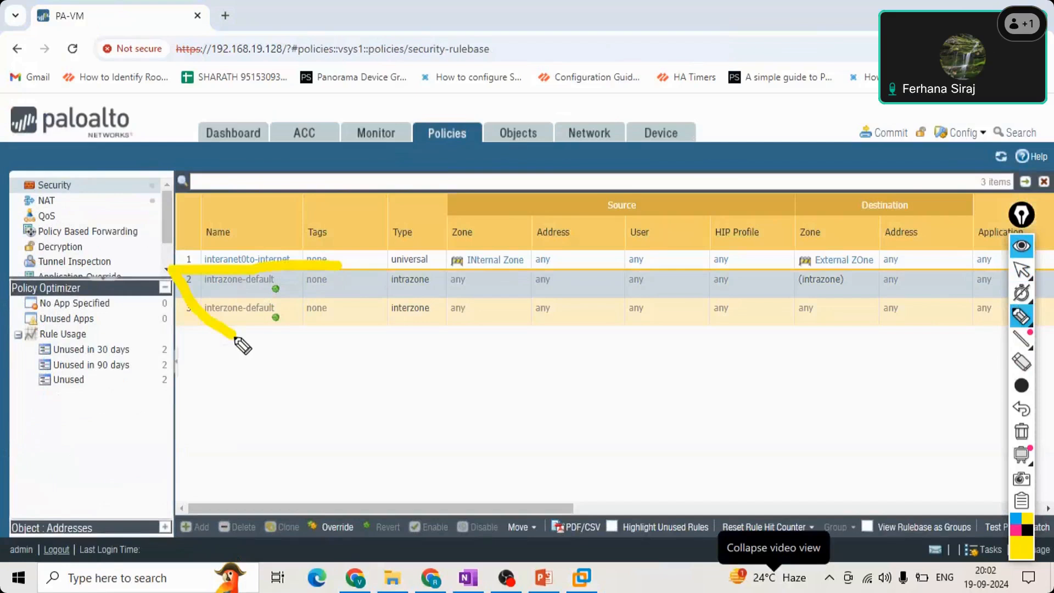
{"action": "left_click_drag", "start_coordinate": [237, 339], "coordinate": [335, 268]}
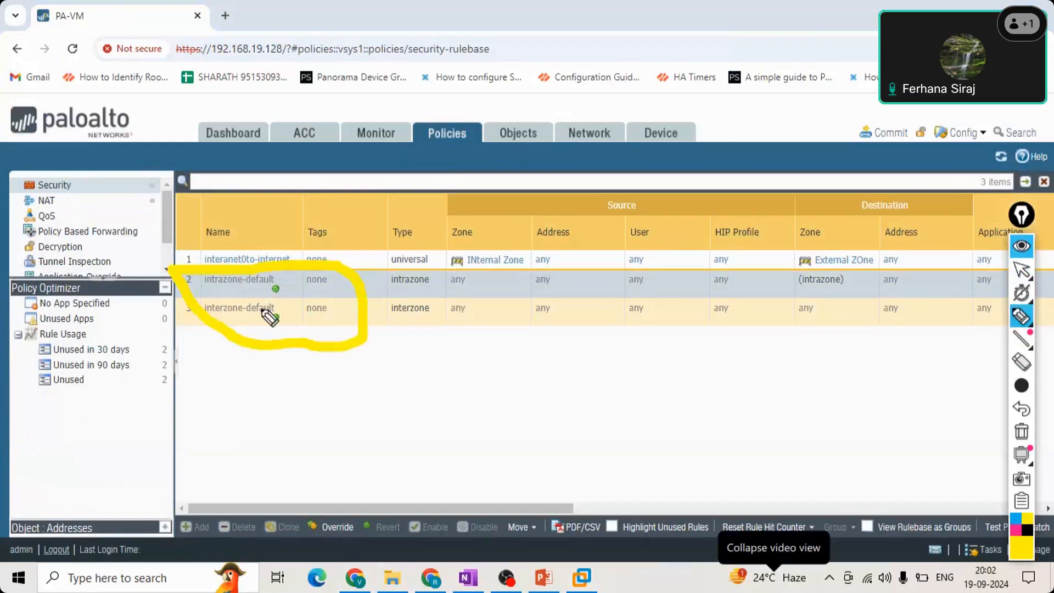
{"action": "left_click", "coordinate": [1022, 316]}
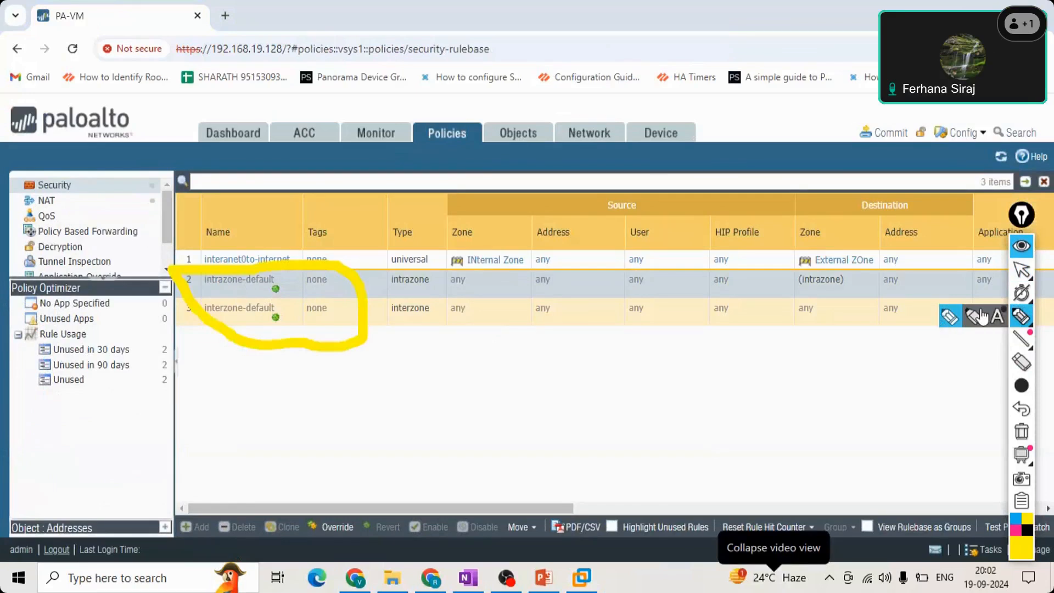
{"action": "left_click", "coordinate": [1026, 324]}
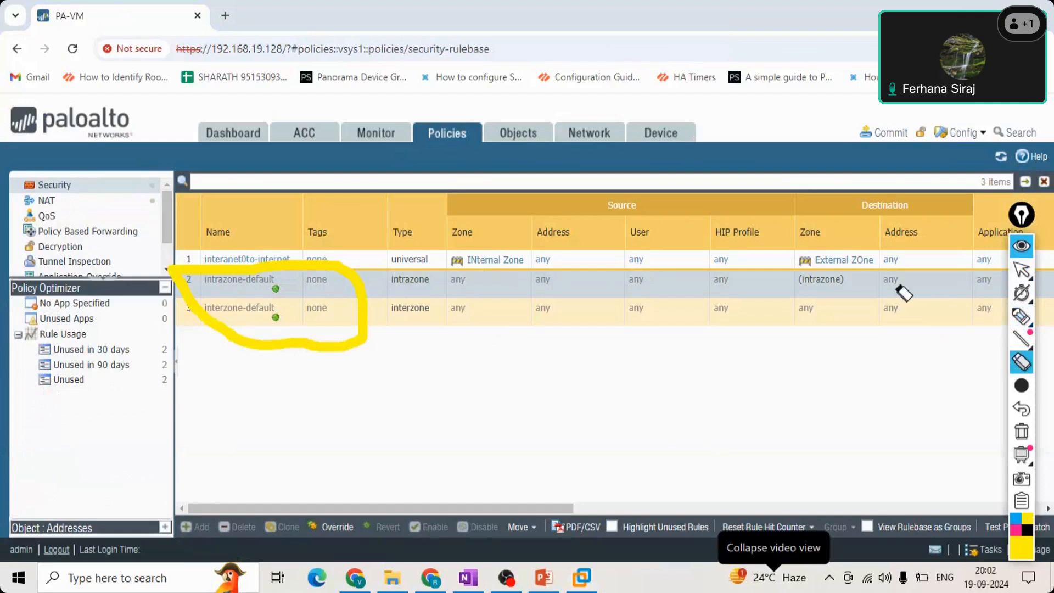
{"action": "left_click", "coordinate": [1022, 271]}
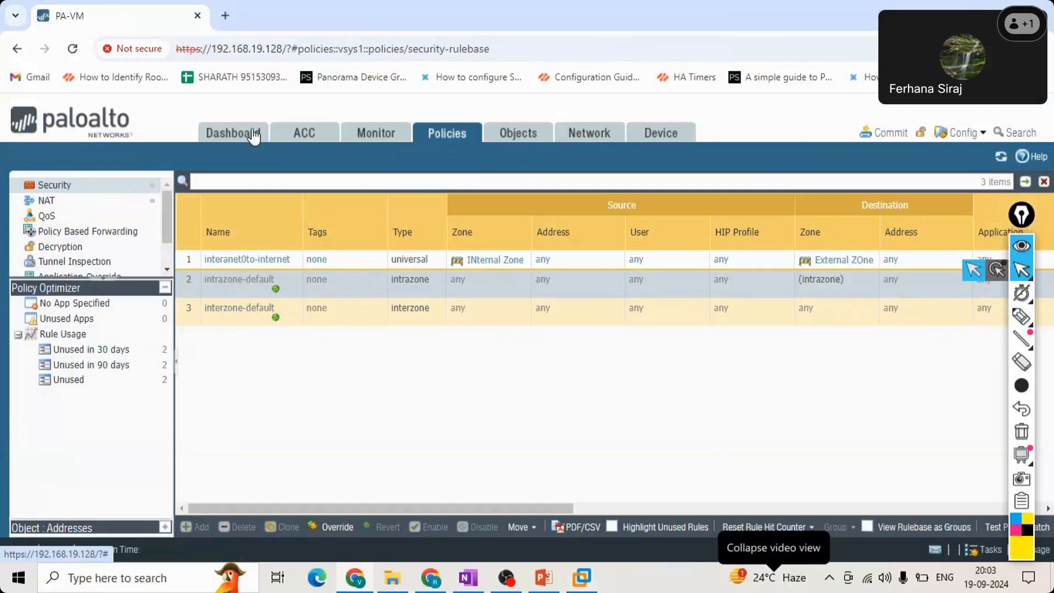
Examine the DMZ, External ZOne and INternal Zone entries in the zones list, and return to the interfaces list.
{"action": "left_click", "coordinate": [508, 140]}
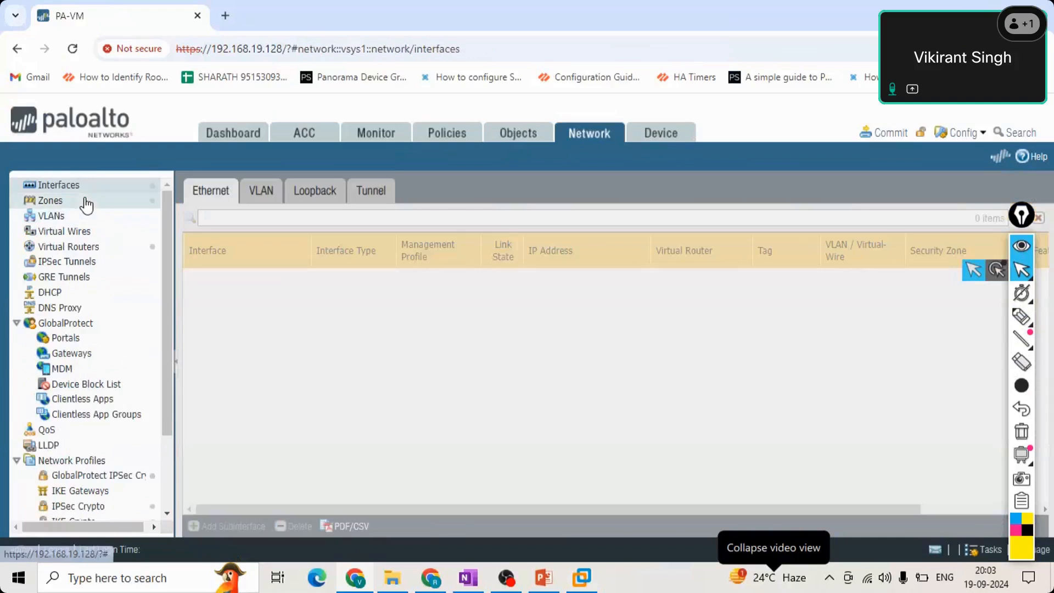
{"action": "left_click", "coordinate": [86, 205]}
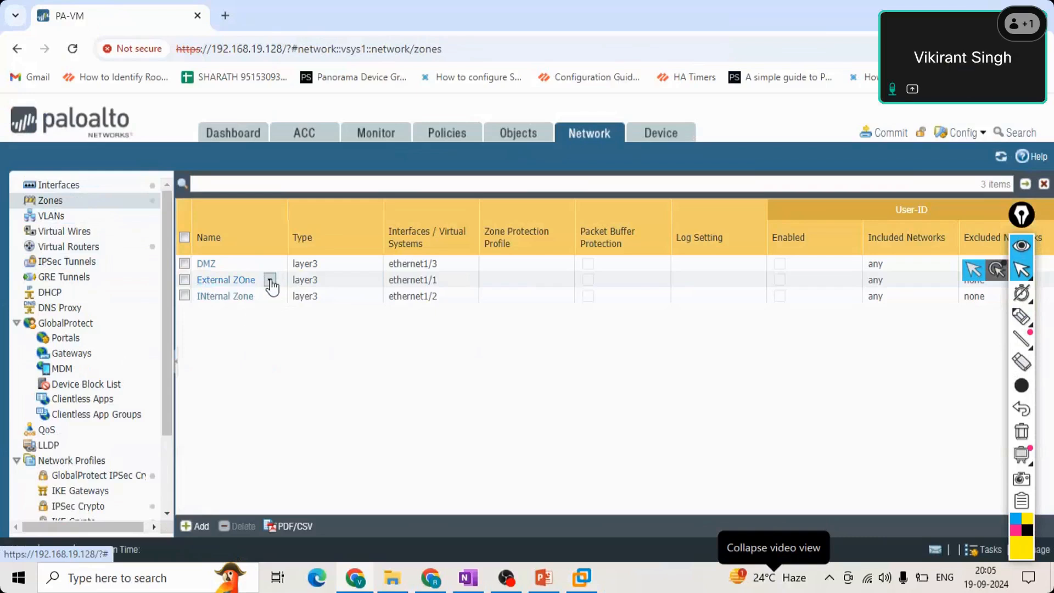
{"action": "left_click", "coordinate": [245, 264]}
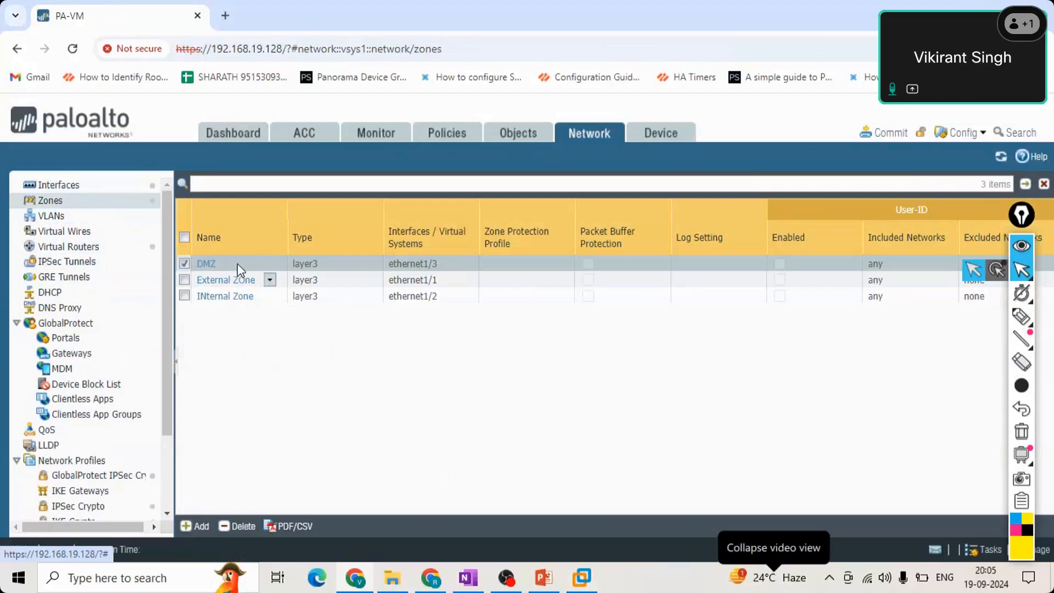
{"action": "left_click", "coordinate": [79, 217]}
{"action": "left_click", "coordinate": [82, 201]}
{"action": "left_click", "coordinate": [85, 186]}
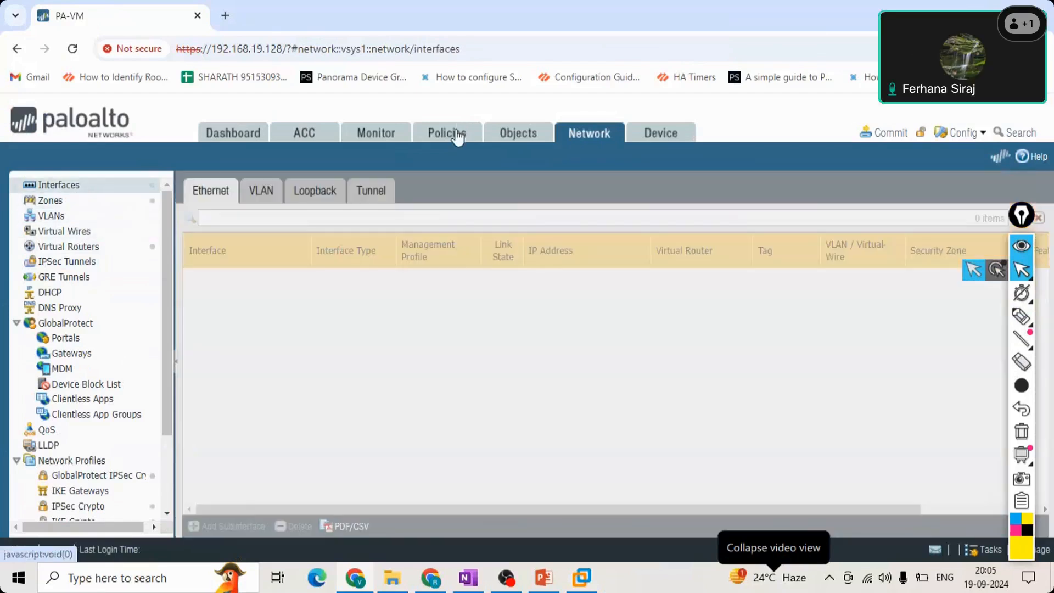
Create a new security policy rule named outside-DMZ.
{"action": "left_click", "coordinate": [457, 137]}
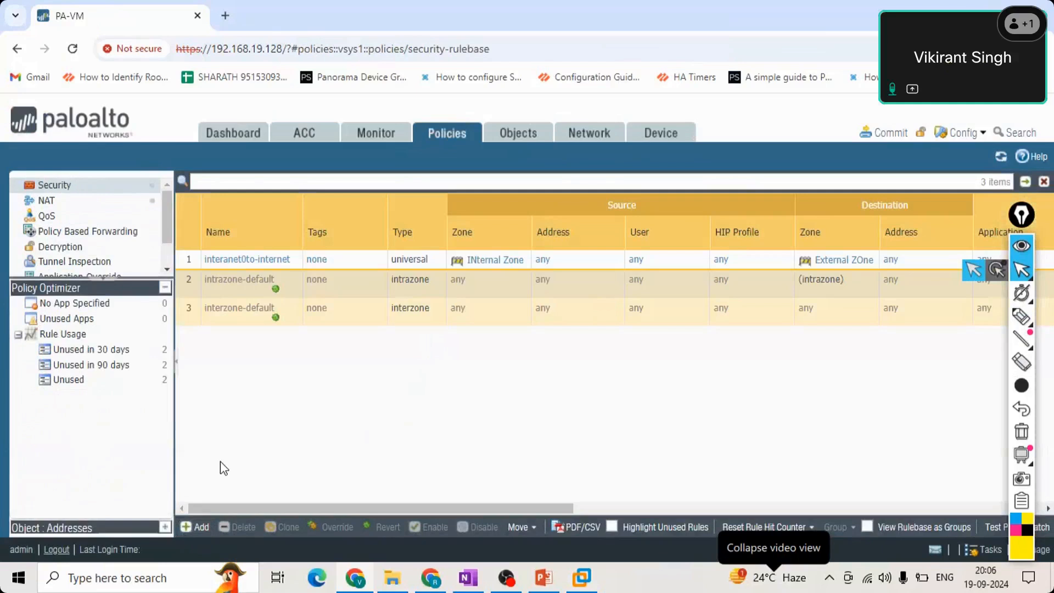
{"action": "left_click", "coordinate": [198, 530]}
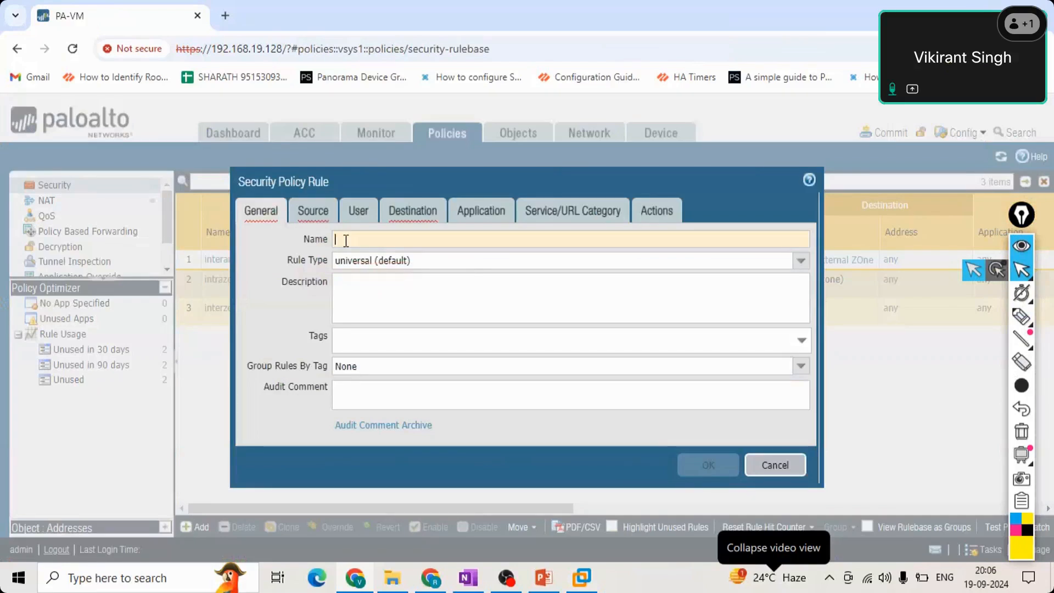
{"action": "type", "text": "outside"}
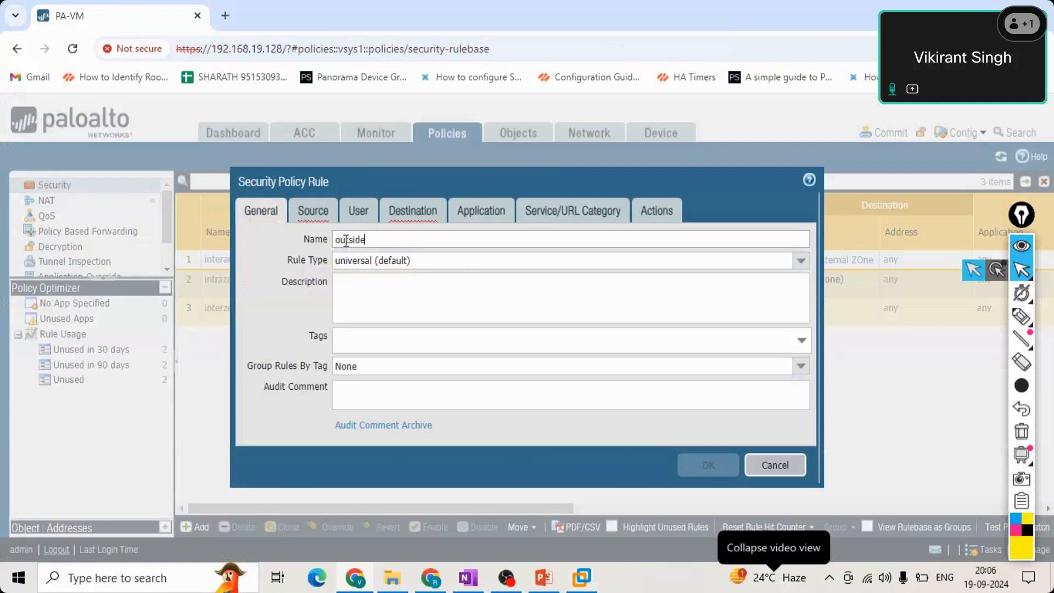
{"action": "type", "text": "DMZ"}
{"action": "left_click", "coordinate": [368, 243]}
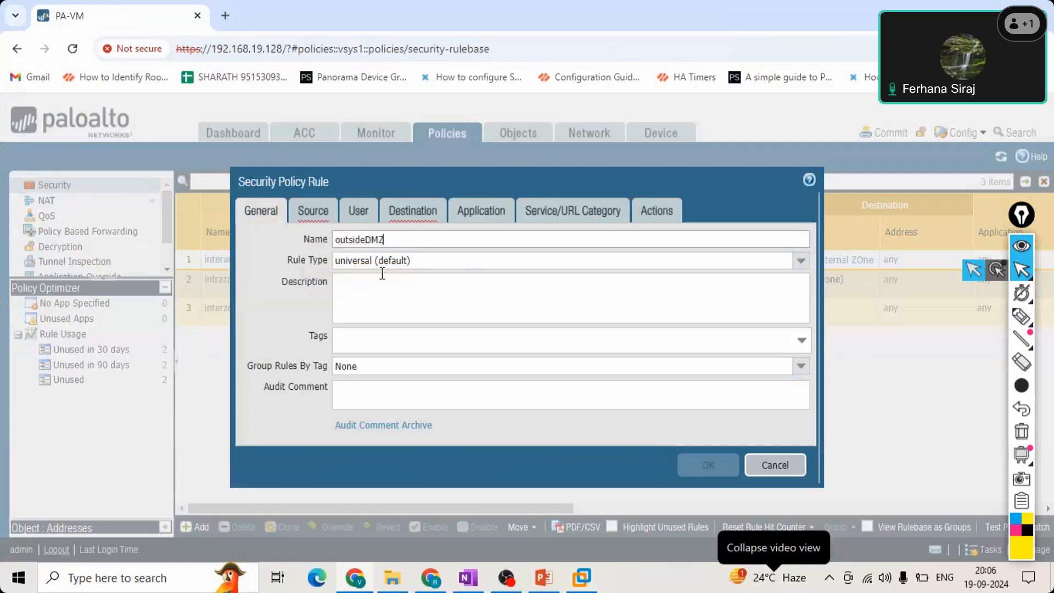
{"action": "type", "text": "-"}
Enter "Outside users accessing website" as the rule's description.
{"action": "left_click", "coordinate": [351, 282]}
{"action": "type", "text": "Outsuie "}
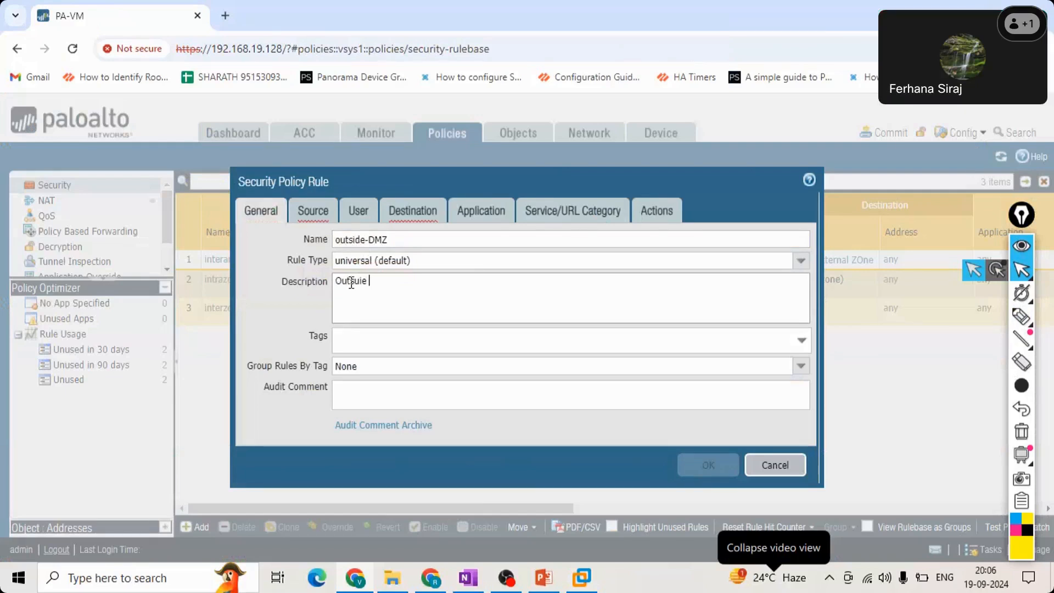
{"action": "type", "text": "userrs accessing website"}
{"action": "left_click", "coordinate": [362, 280]}
{"action": "key", "text": "BackSpace"}
{"action": "key", "text": "BackSpace"}
{"action": "type", "text": "id"}
{"action": "key", "text": "Delete"}
{"action": "left_click", "coordinate": [393, 284]}
{"action": "key", "text": "BackSpace"}
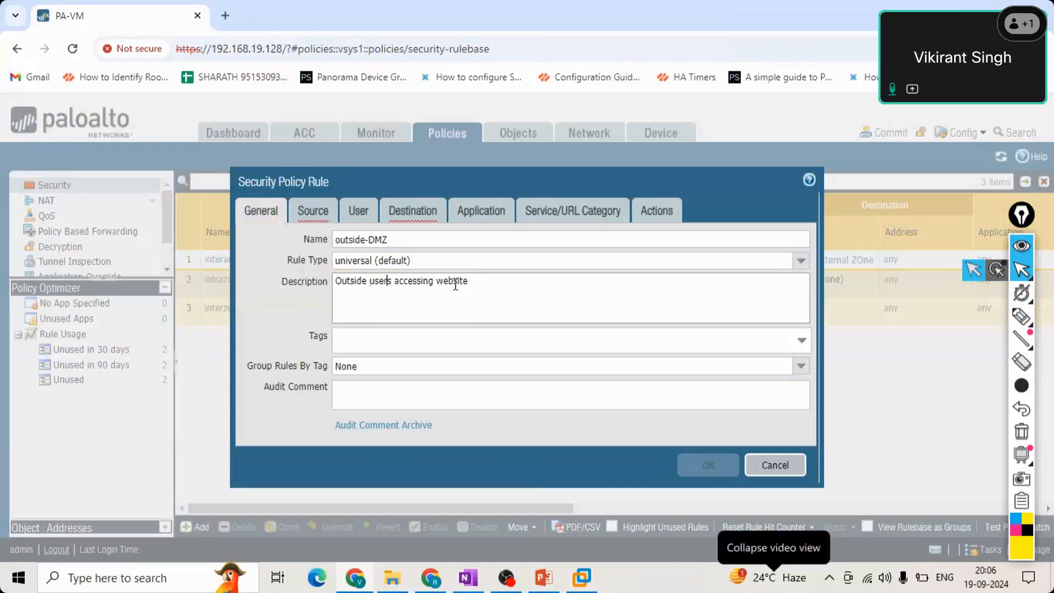
Extend the rule's description with "deployed in dmz".
{"action": "left_click", "coordinate": [476, 284]}
{"action": "type", "text": "dep;loyed in dmz"}
{"action": "left_click", "coordinate": [488, 281]}
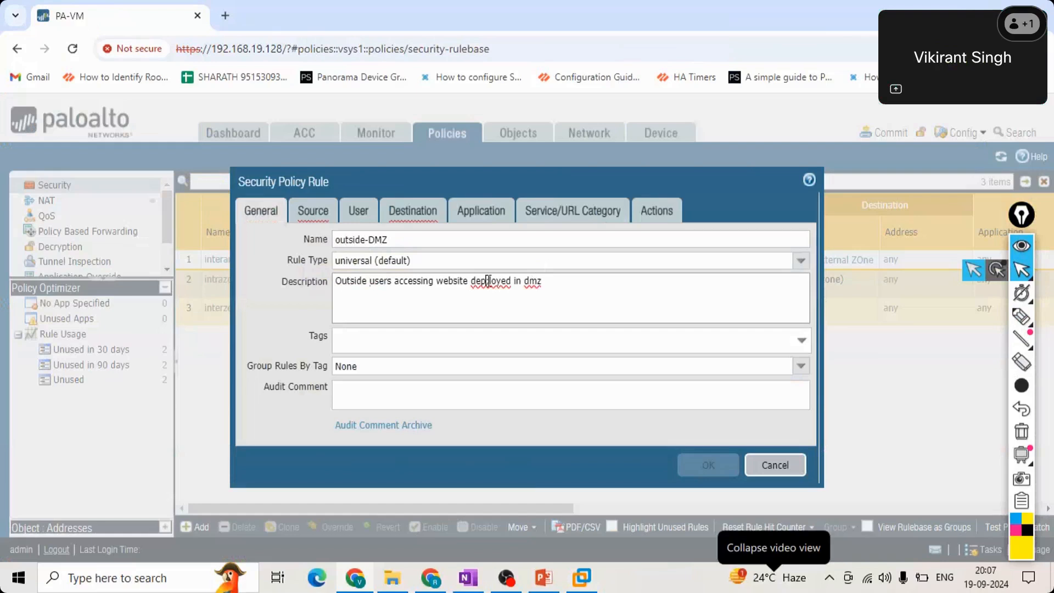
{"action": "key", "text": "BackSpace"}
{"action": "left_click", "coordinate": [546, 289]}
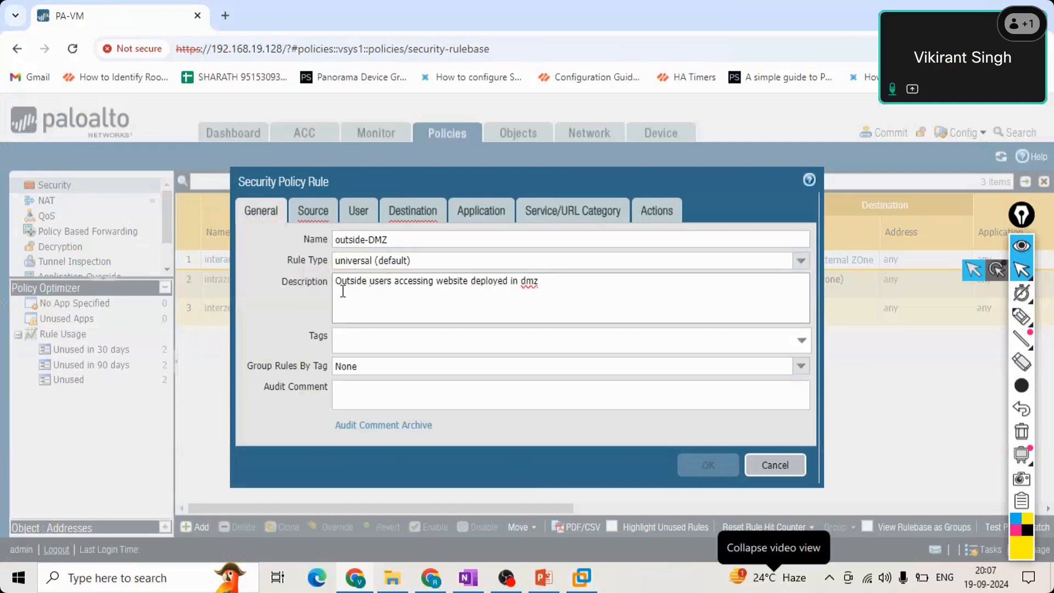
{"action": "left_click", "coordinate": [802, 345]}
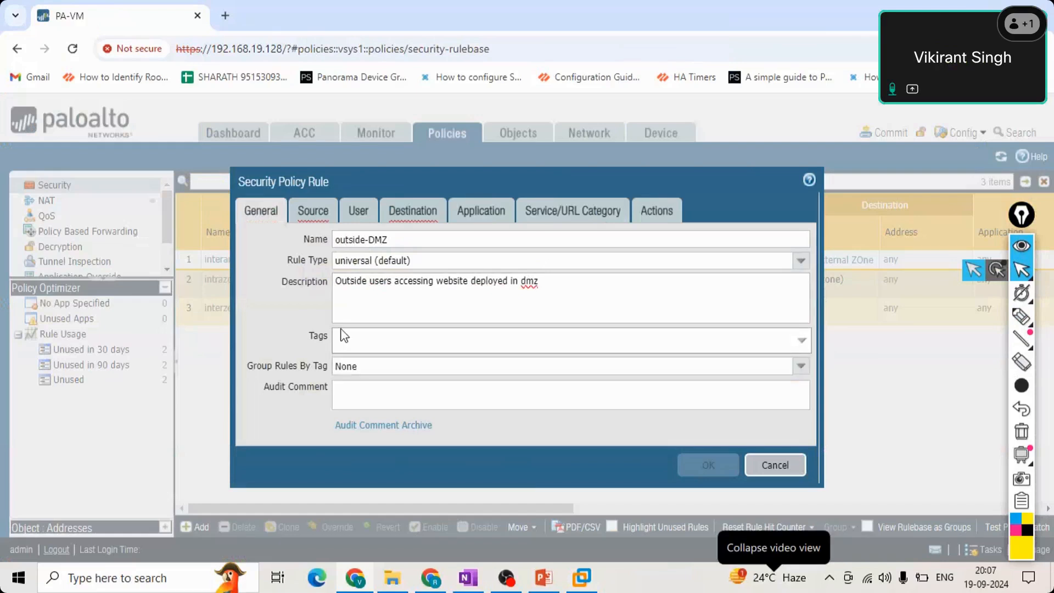
{"action": "type", "text": "re"}
{"action": "key", "text": "BackSpace"}
{"action": "key", "text": "BackSpace"}
Add External ZOne to the outside-DMZ rule's source zones and enable Any for the source zone.
{"action": "left_click", "coordinate": [307, 213]}
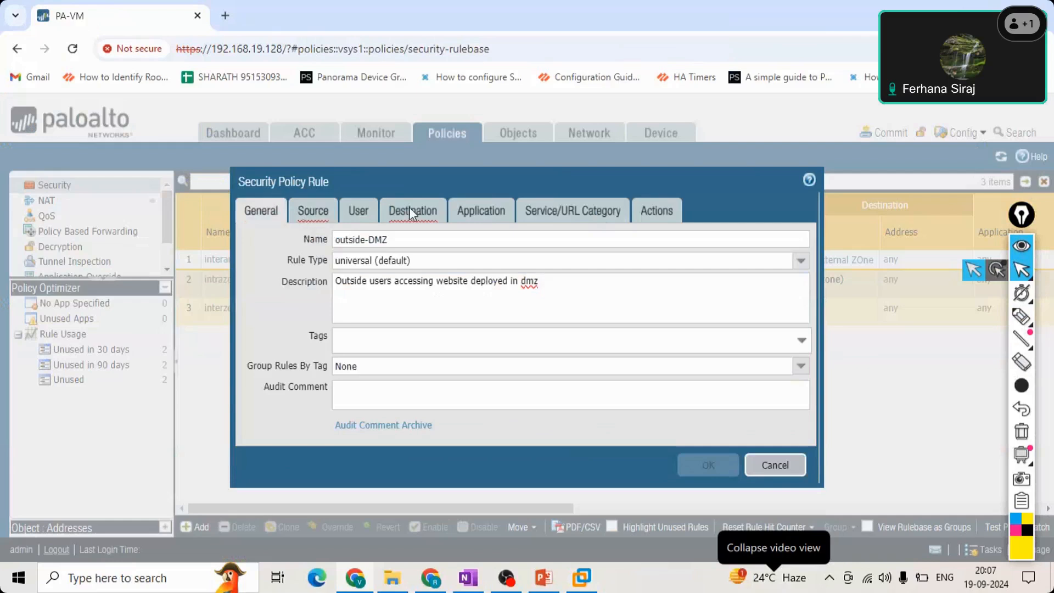
{"action": "left_click", "coordinate": [322, 219]}
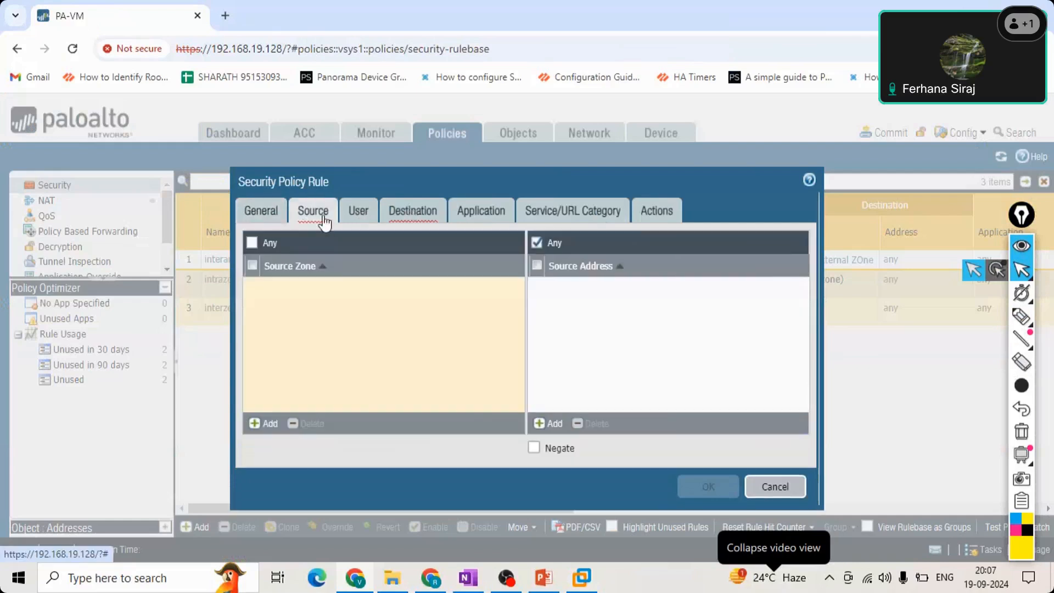
{"action": "left_click", "coordinate": [412, 211]}
{"action": "left_click", "coordinate": [314, 212]}
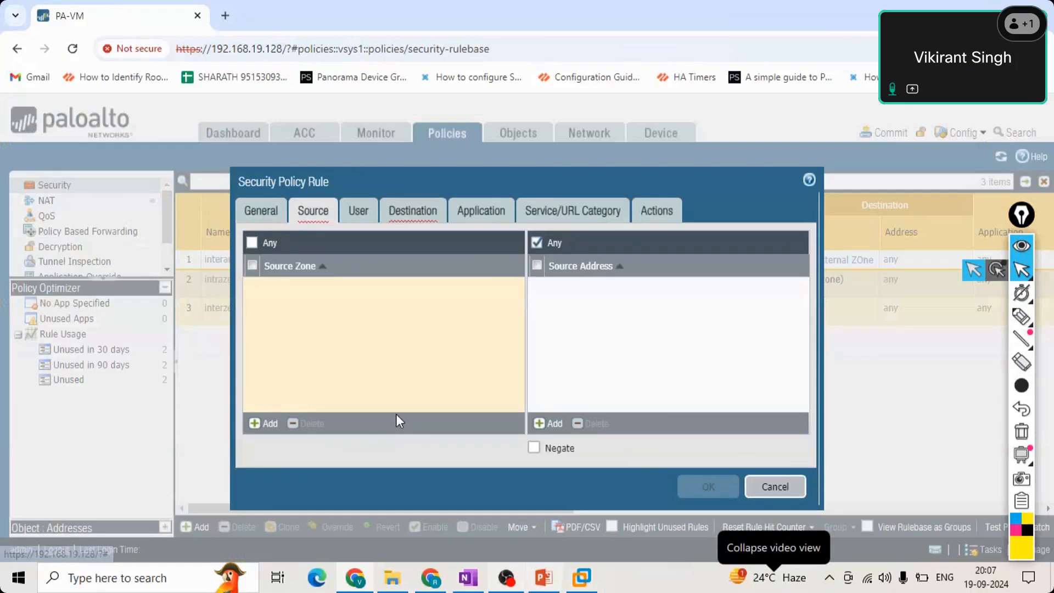
{"action": "mouse_move", "coordinate": [543, 577]}
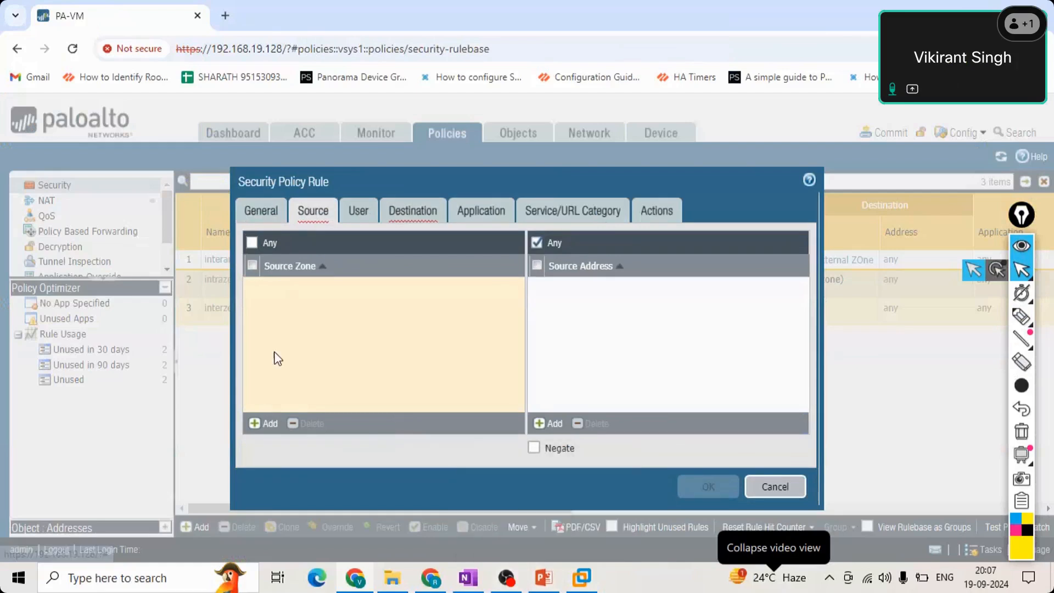
{"action": "left_click", "coordinate": [262, 426]}
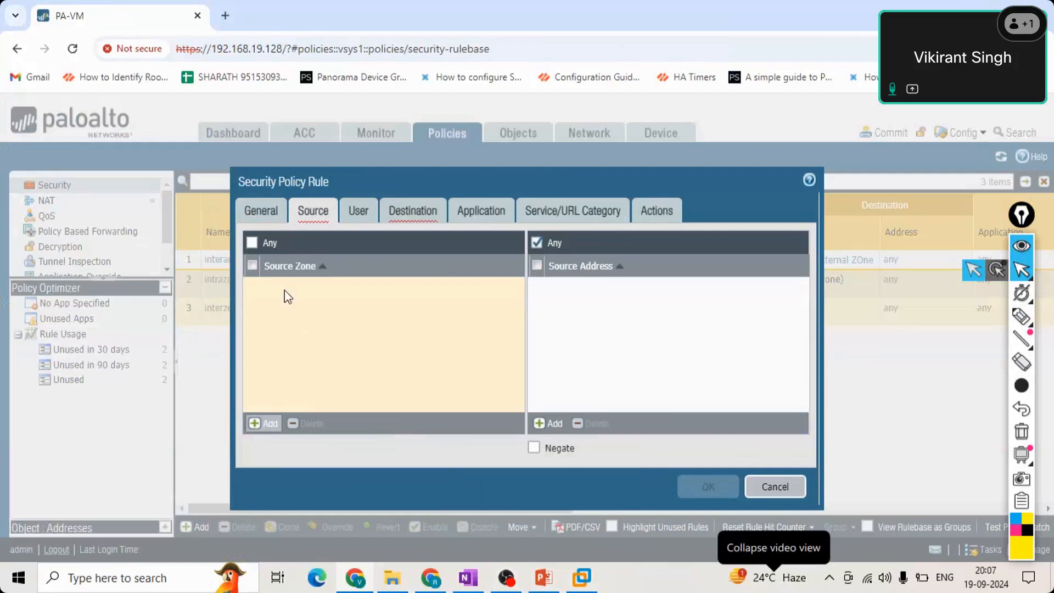
{"action": "left_click", "coordinate": [269, 424]}
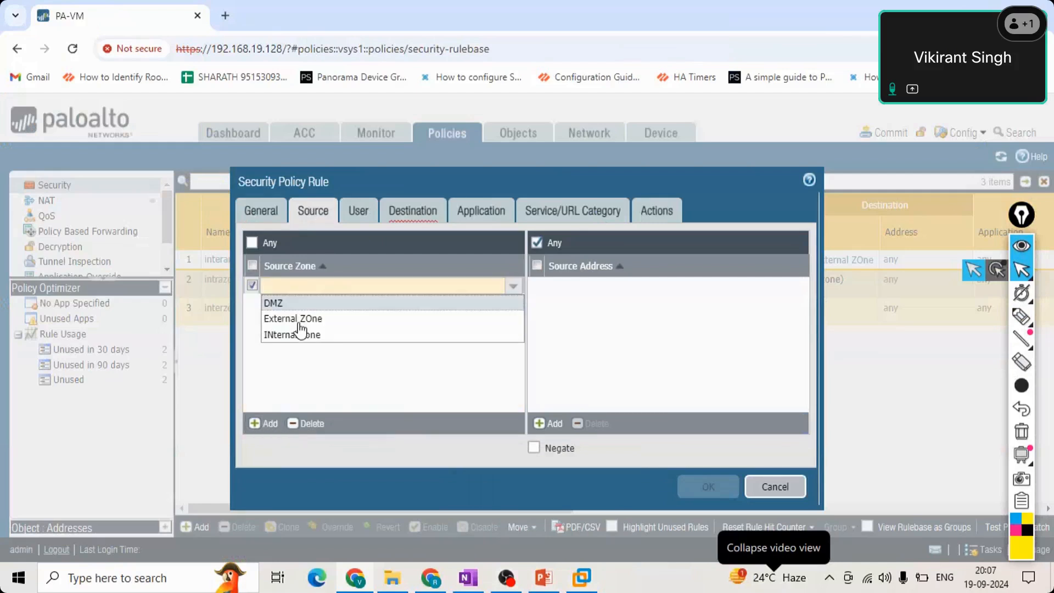
{"action": "left_click", "coordinate": [298, 319]}
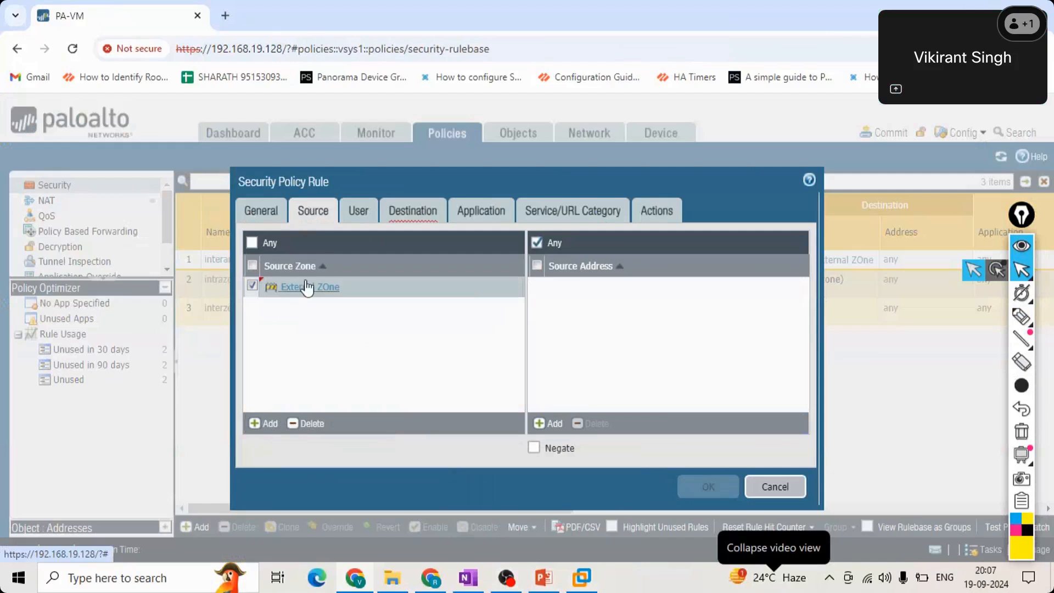
{"action": "left_click", "coordinate": [252, 243]}
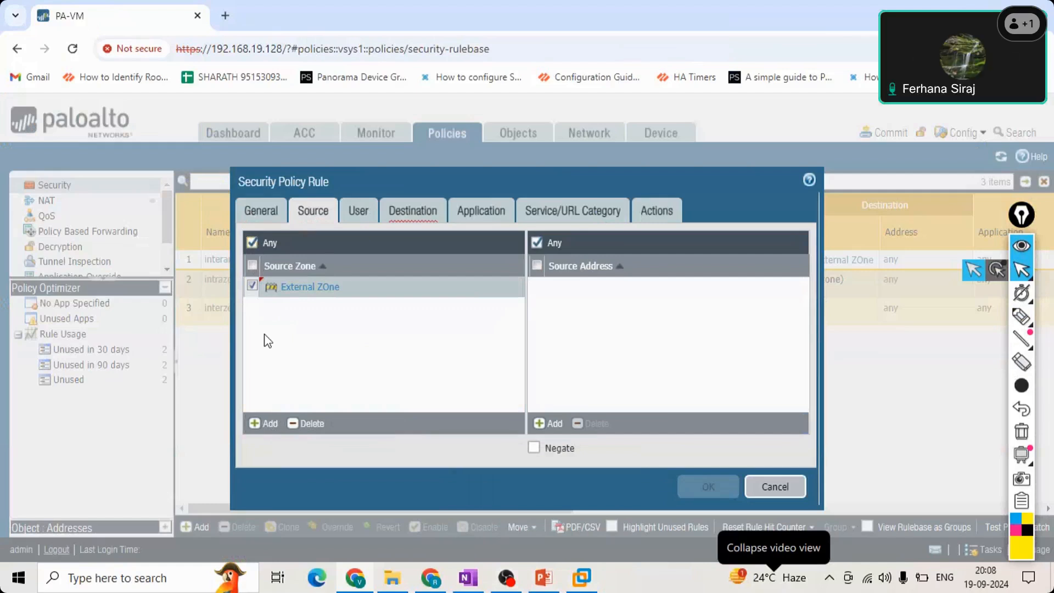
Add the region 10.0.0.0-10.255.255.255 as the source address, and restore the source zone and source address to Any.
{"action": "left_click", "coordinate": [407, 215]}
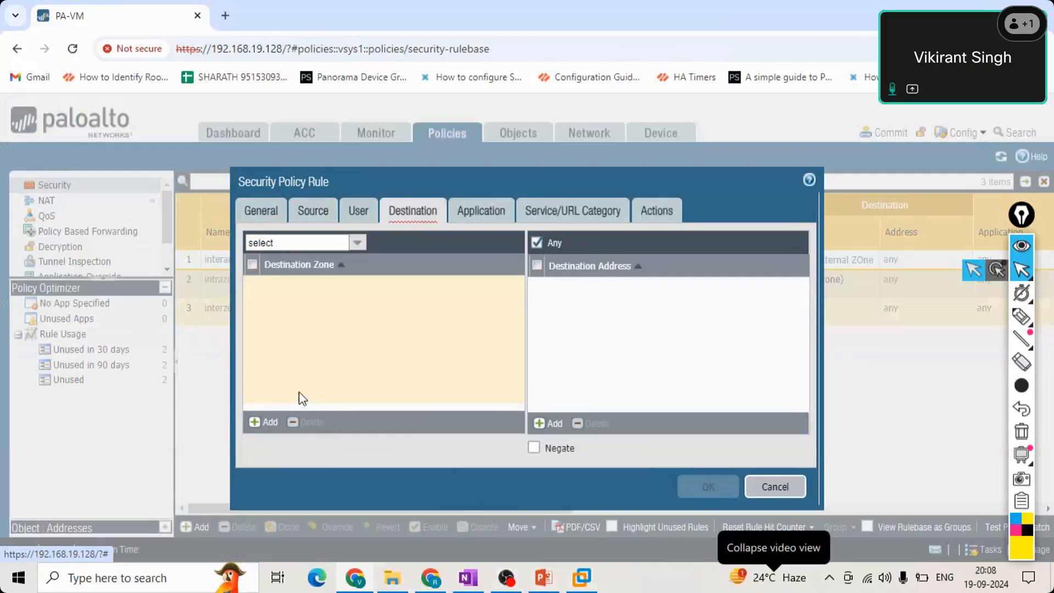
{"action": "left_click", "coordinate": [328, 218]}
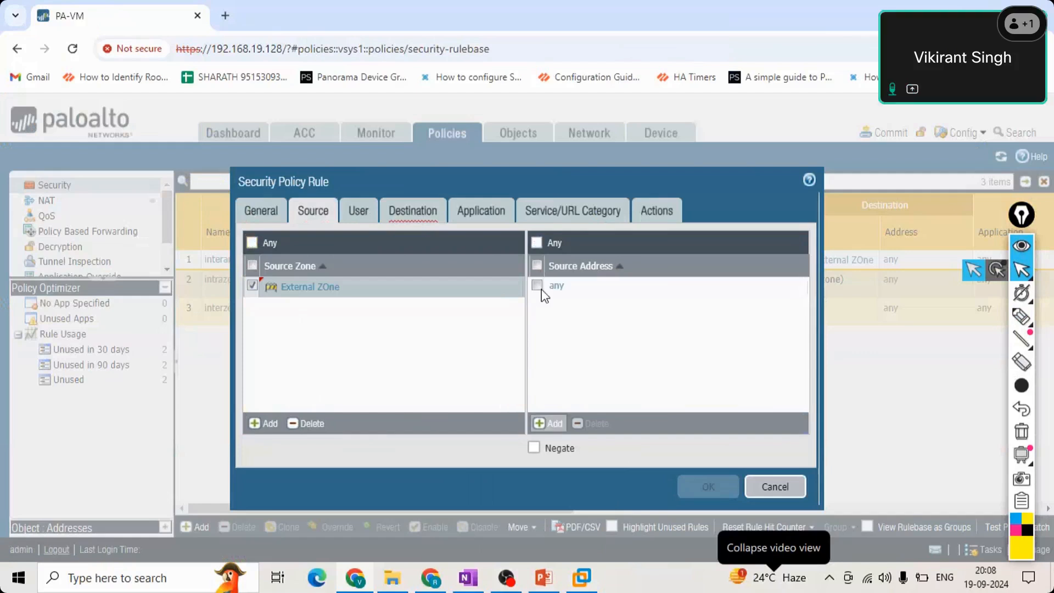
{"action": "left_click", "coordinate": [542, 292]}
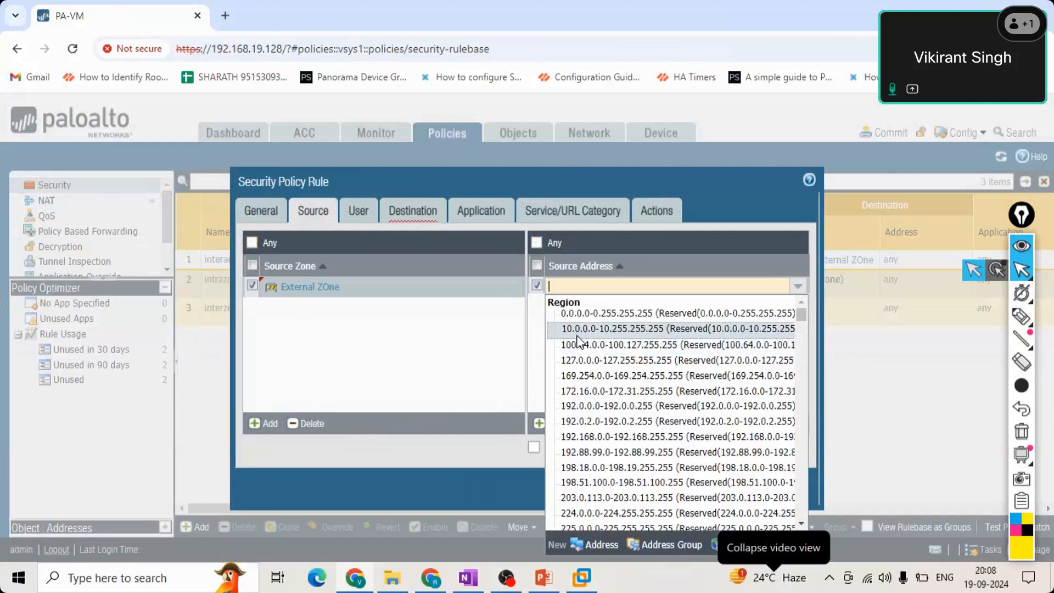
{"action": "left_click", "coordinate": [577, 330]}
{"action": "left_click", "coordinate": [585, 353]}
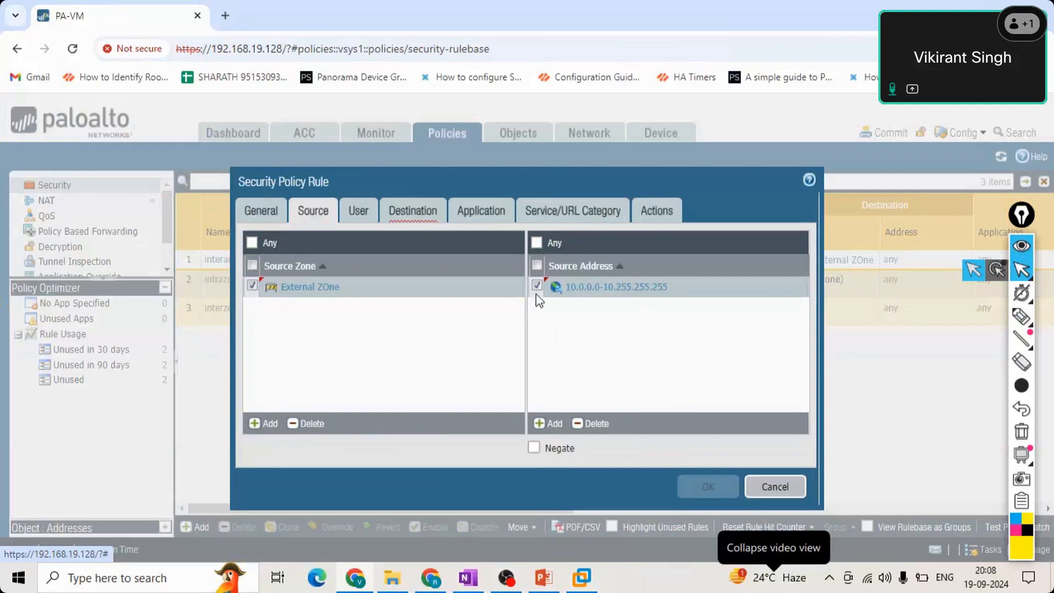
{"action": "left_click", "coordinate": [536, 243]}
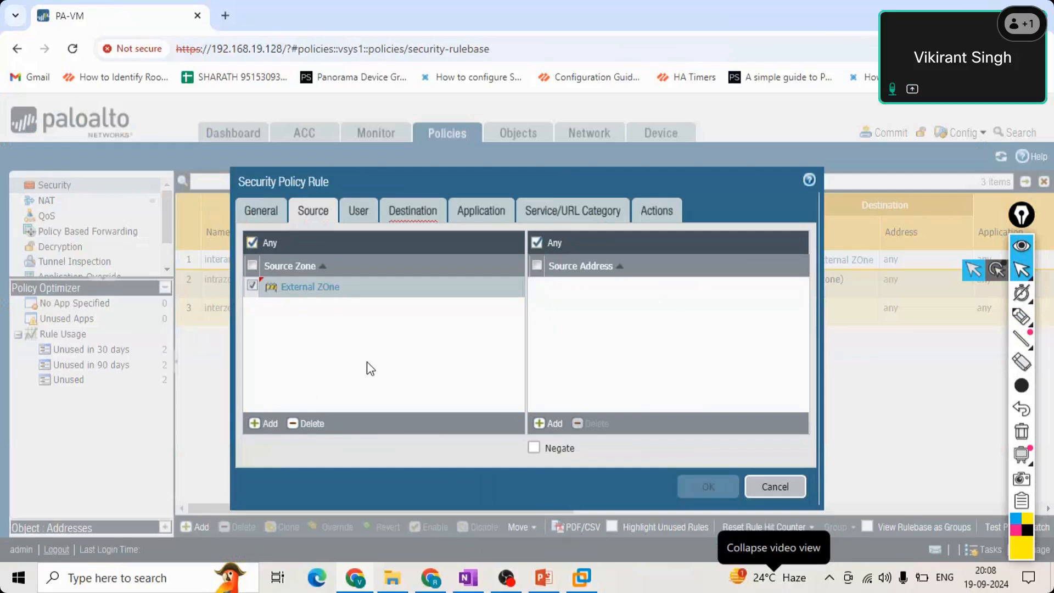
Start a source user entry for the rule, check the available user types, and choose any.
{"action": "left_click", "coordinate": [357, 210]}
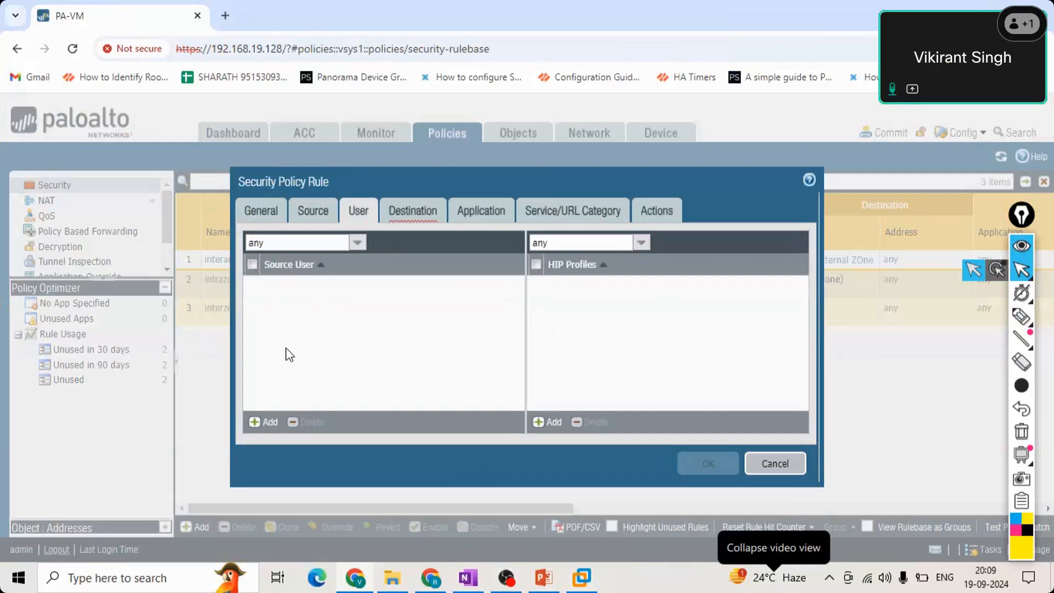
{"action": "left_click", "coordinate": [268, 428]}
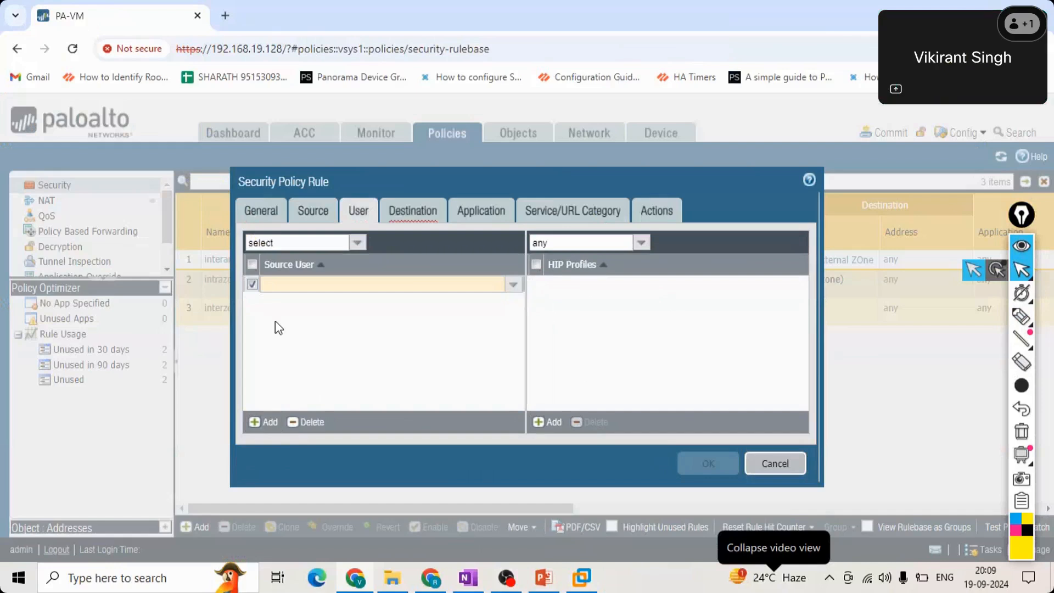
{"action": "left_click", "coordinate": [414, 221]}
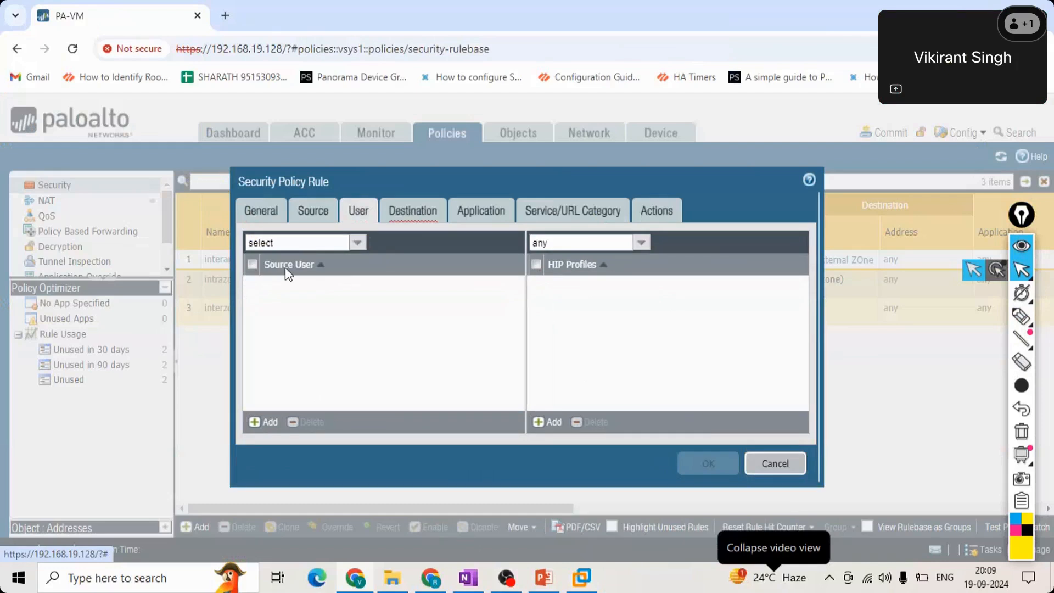
{"action": "left_click", "coordinate": [358, 245]}
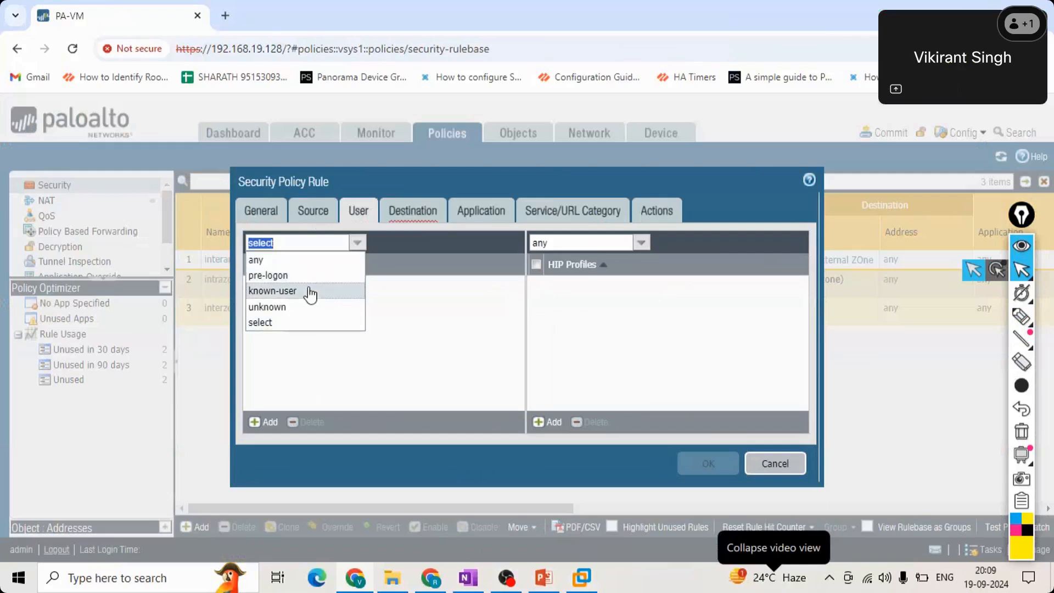
{"action": "left_click", "coordinate": [421, 308]}
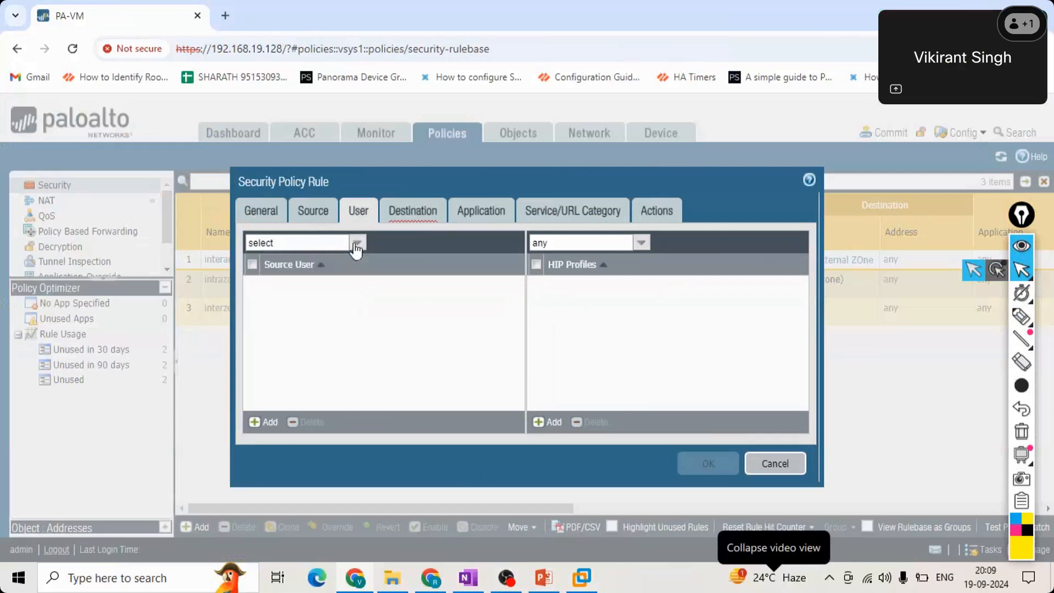
{"action": "left_click", "coordinate": [357, 244]}
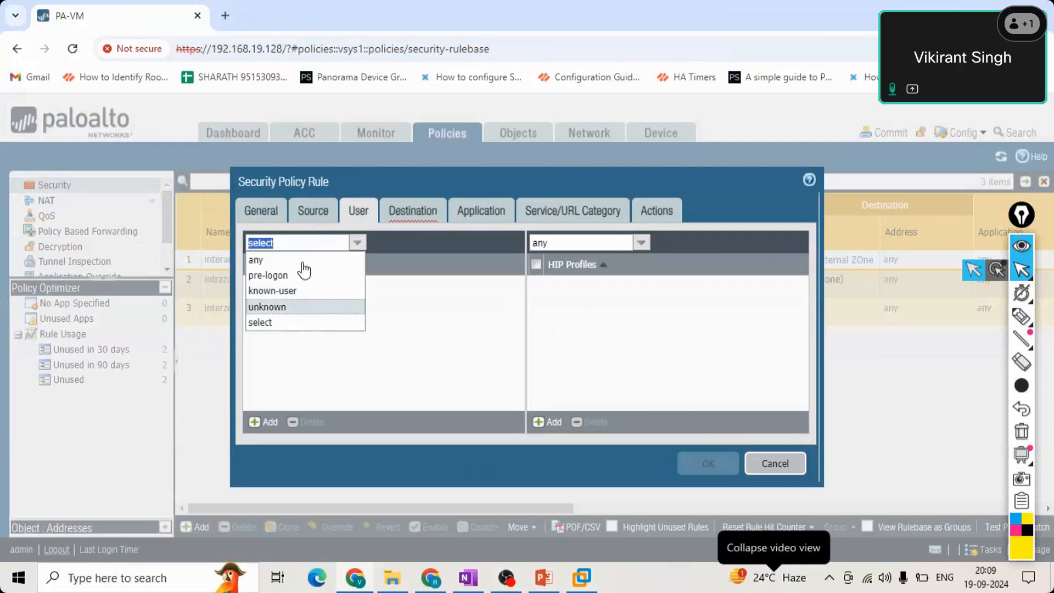
{"action": "left_click", "coordinate": [271, 425]}
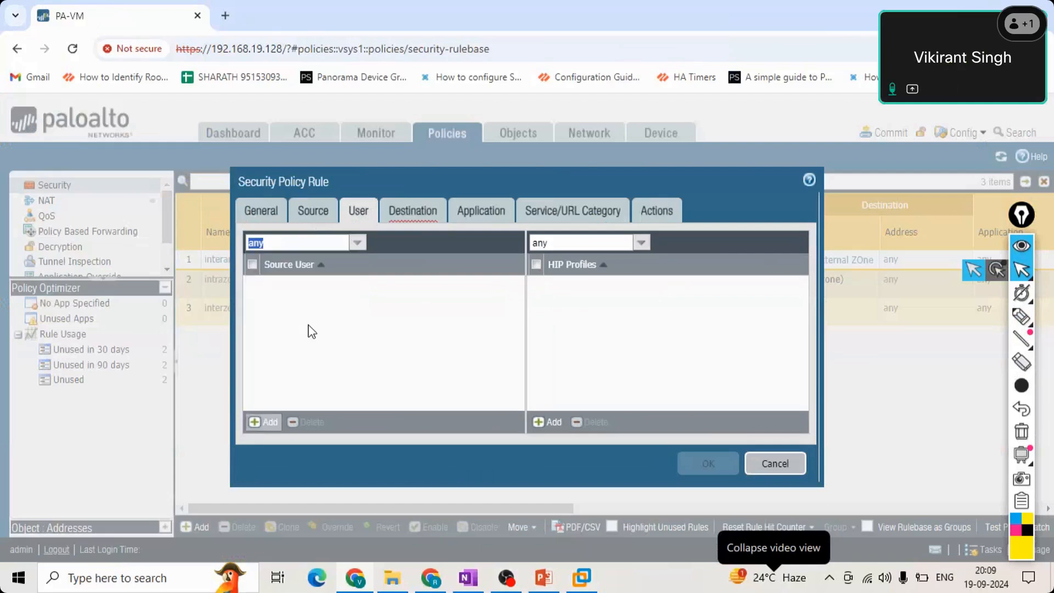
Add DMZ as the rule's destination zone.
{"action": "left_click", "coordinate": [403, 204]}
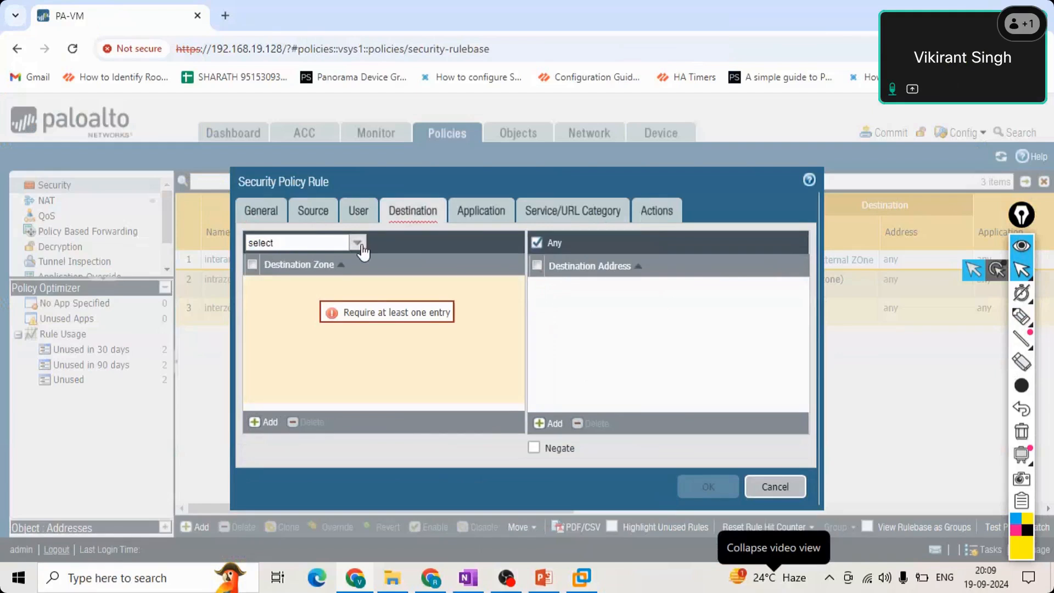
{"action": "left_click", "coordinate": [358, 244]}
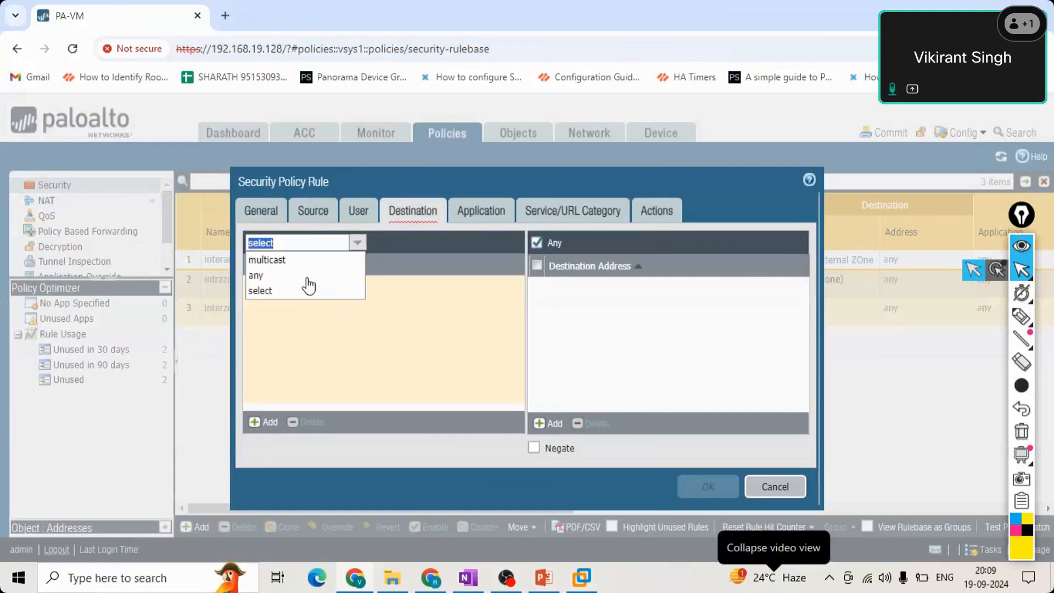
{"action": "left_click", "coordinate": [286, 275]}
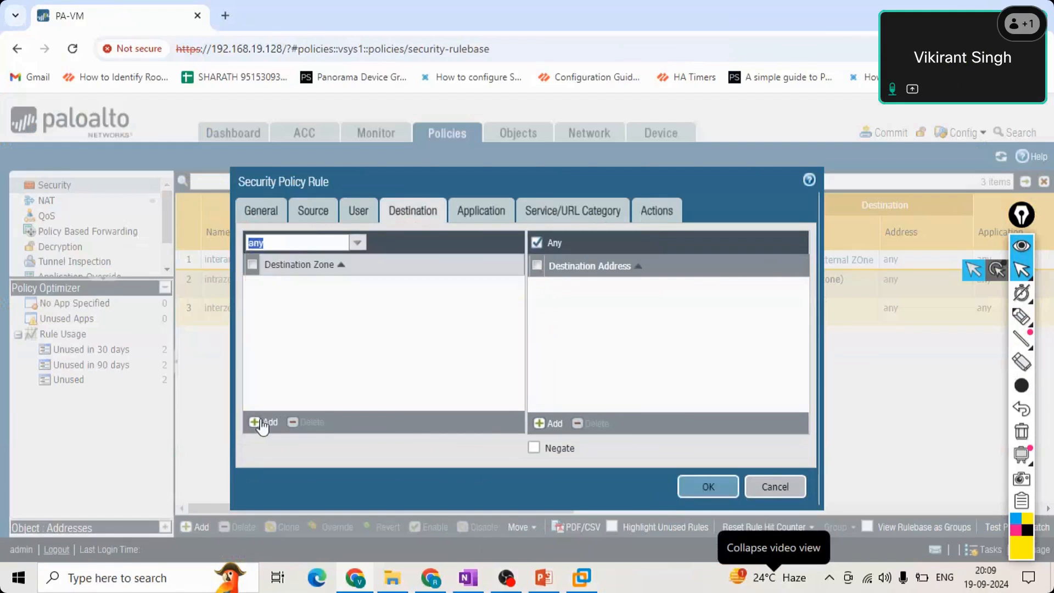
{"action": "left_click", "coordinate": [262, 423]}
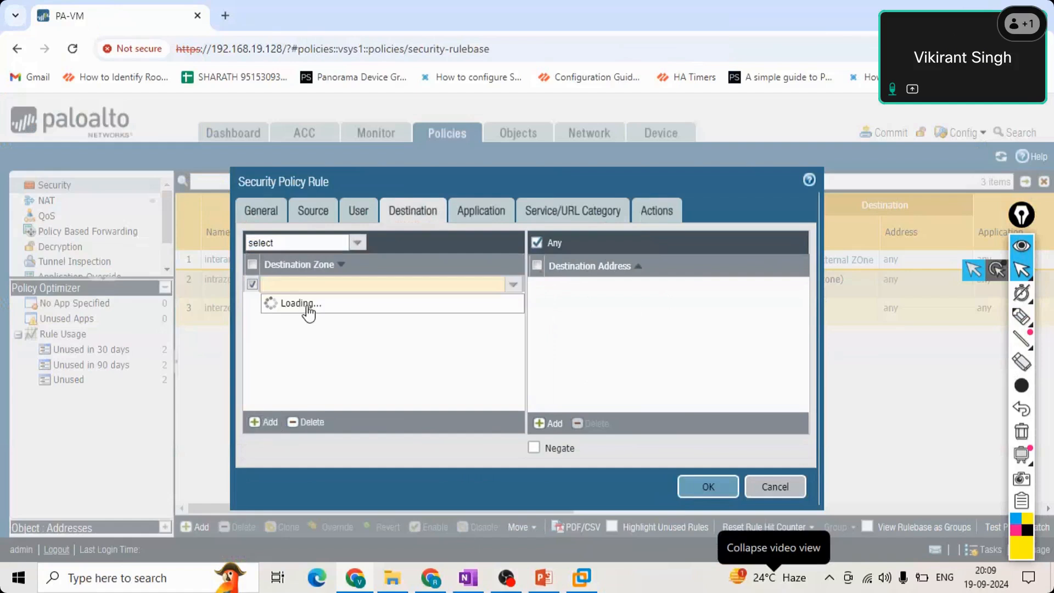
{"action": "left_click", "coordinate": [347, 340]}
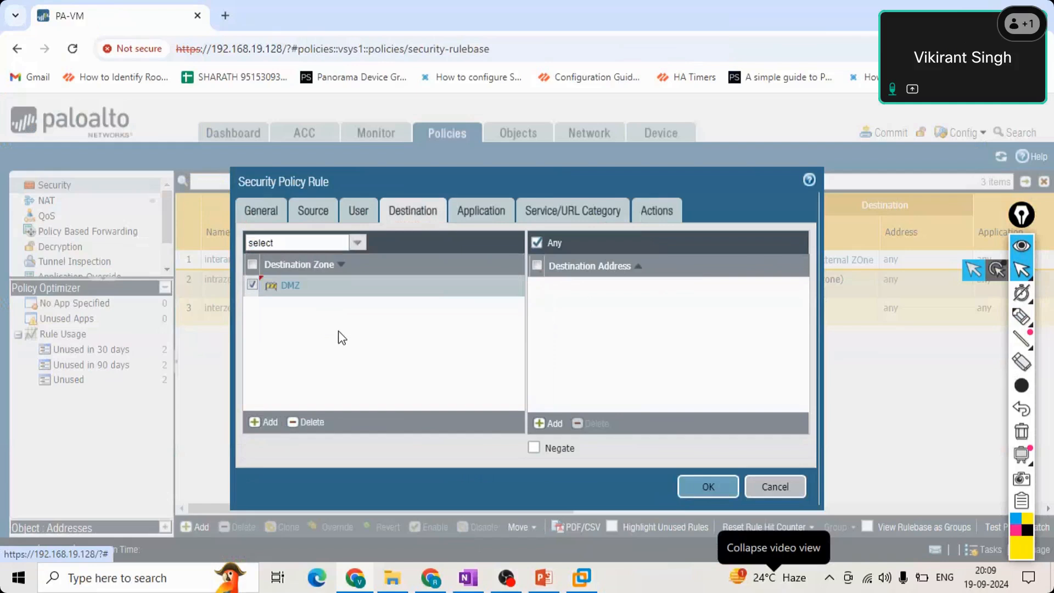
Add the region 127.0.0.0-127.255.255.255 as a destination address and delete it again to restore Any.
{"action": "left_click", "coordinate": [548, 422]}
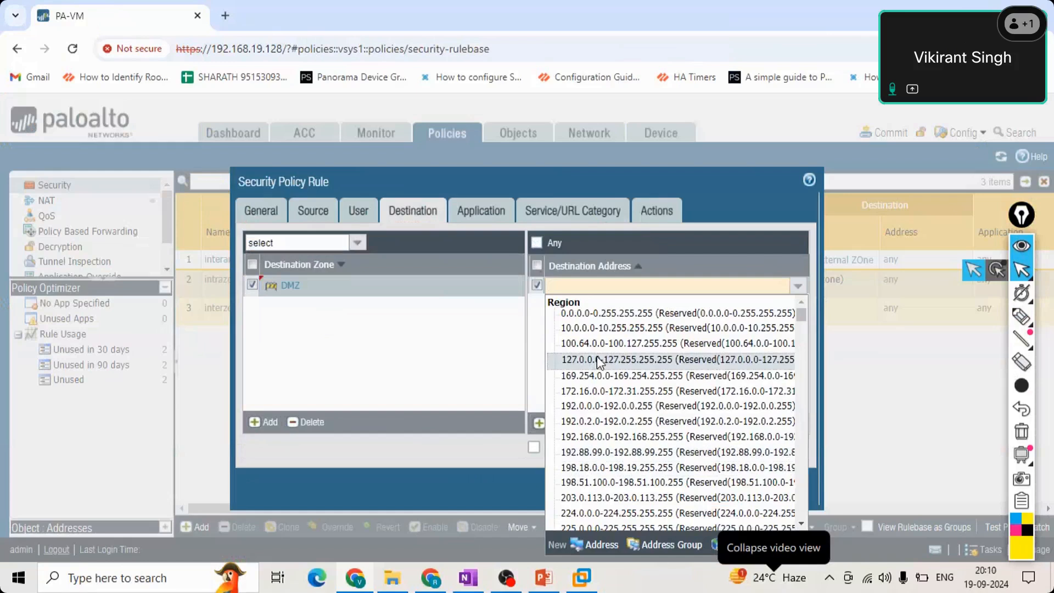
{"action": "left_click", "coordinate": [598, 361]}
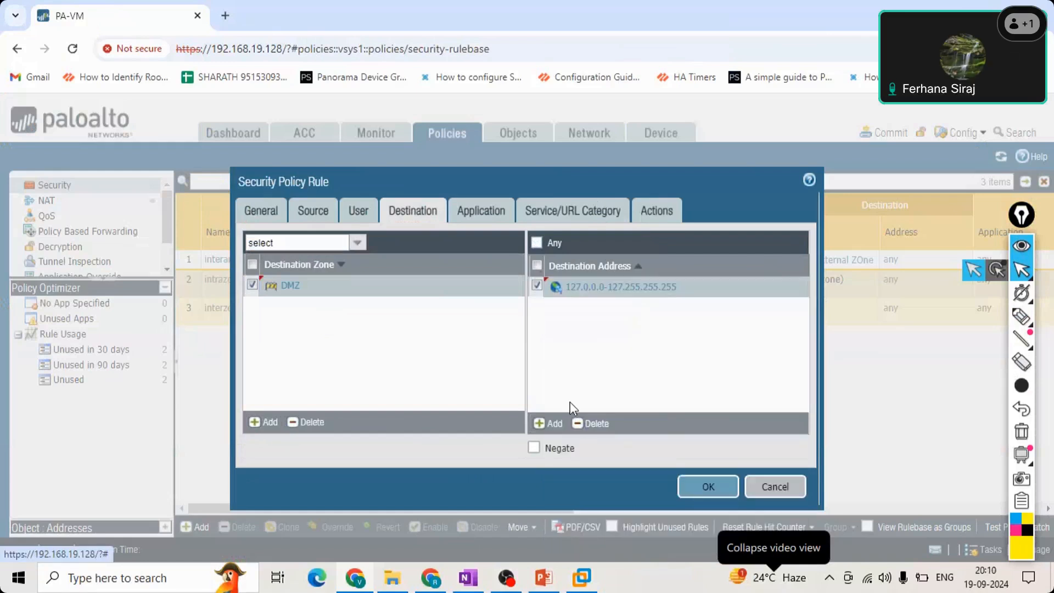
{"action": "left_click", "coordinate": [591, 423]}
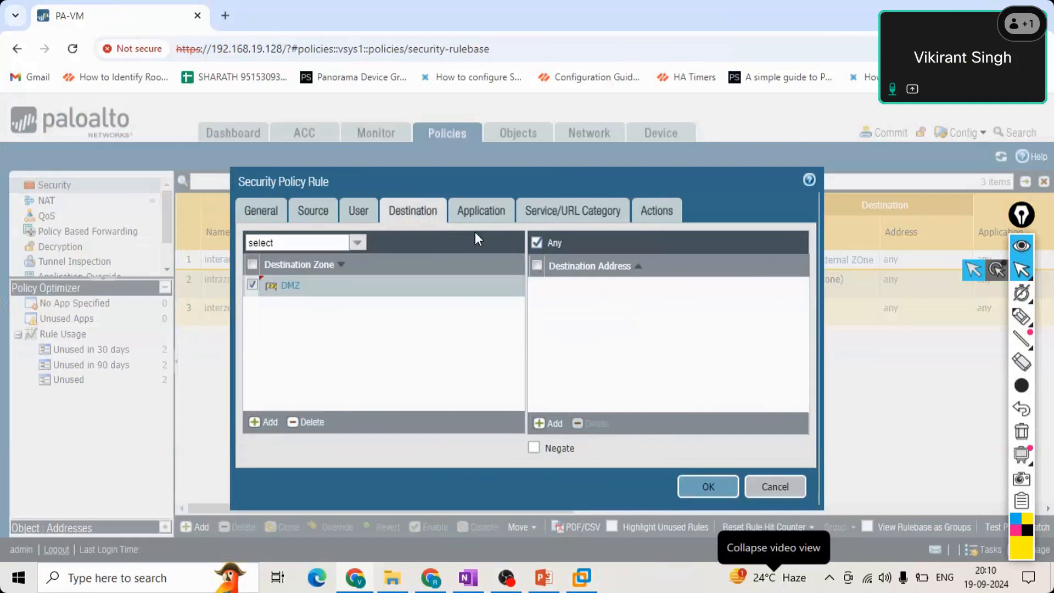
Add the 2ch-posting application to the rule.
{"action": "left_click", "coordinate": [481, 211]}
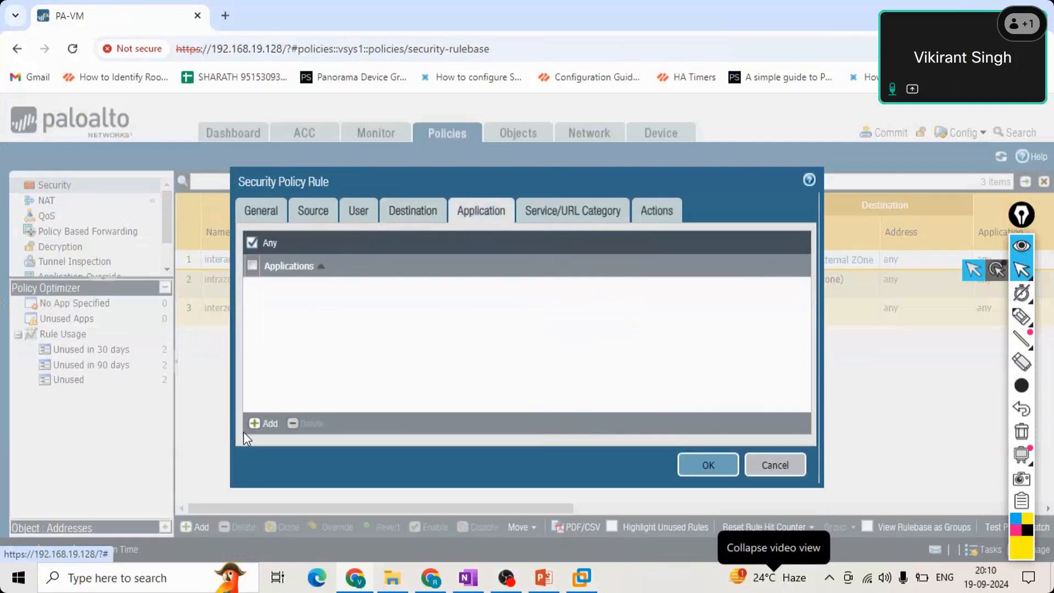
{"action": "left_click", "coordinate": [254, 424]}
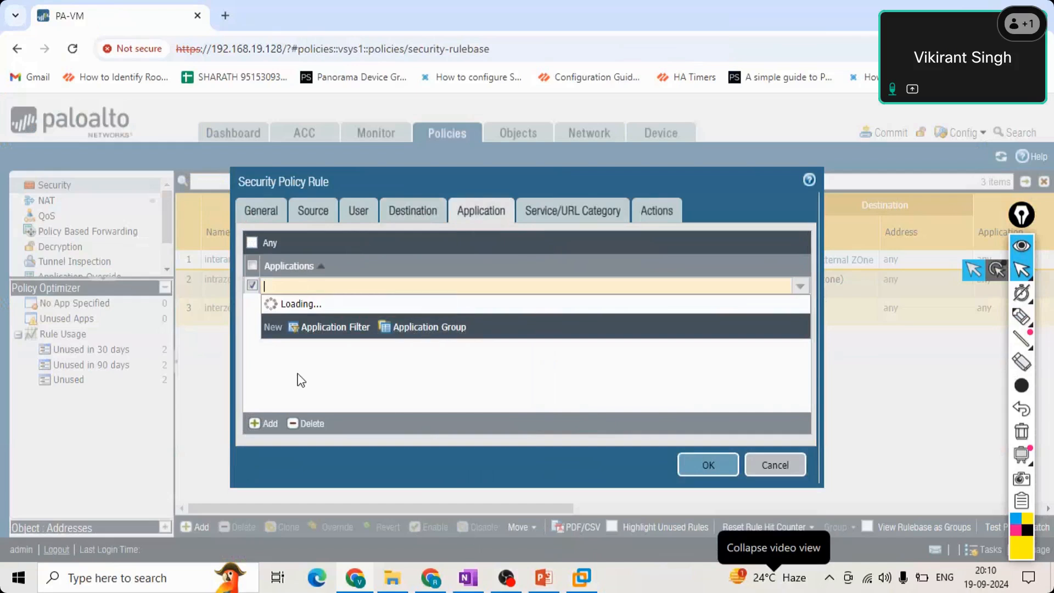
{"action": "left_click", "coordinate": [303, 307]}
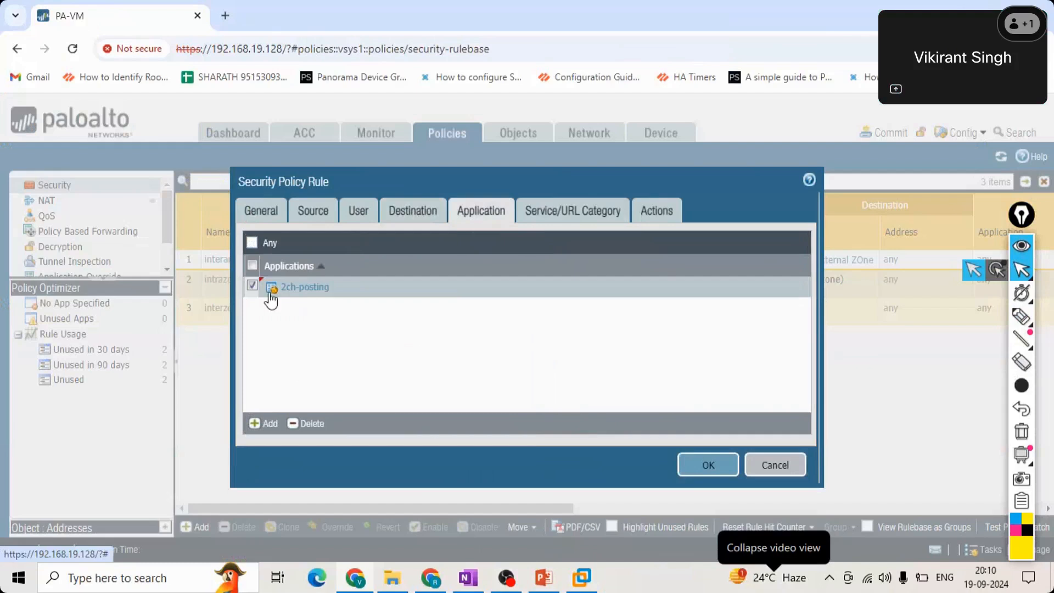
Start another application entry and search the application list for ssh and https.
{"action": "left_click", "coordinate": [270, 425]}
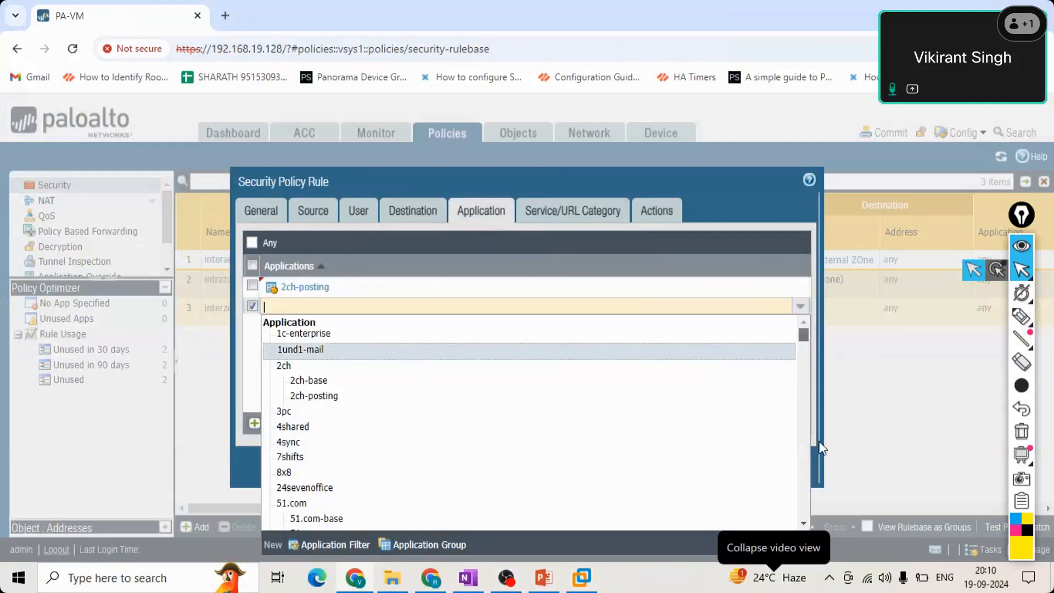
{"action": "left_click_drag", "start_coordinate": [819, 442], "coordinate": [813, 510]}
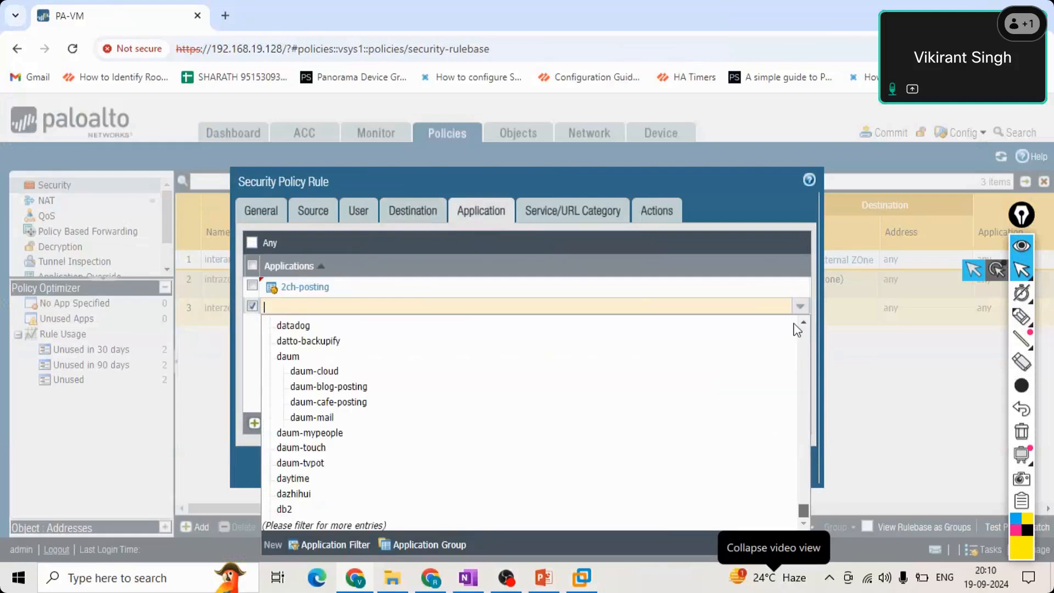
{"action": "left_click_drag", "start_coordinate": [793, 324], "coordinate": [792, 324]}
{"action": "type", "text": "ssh"}
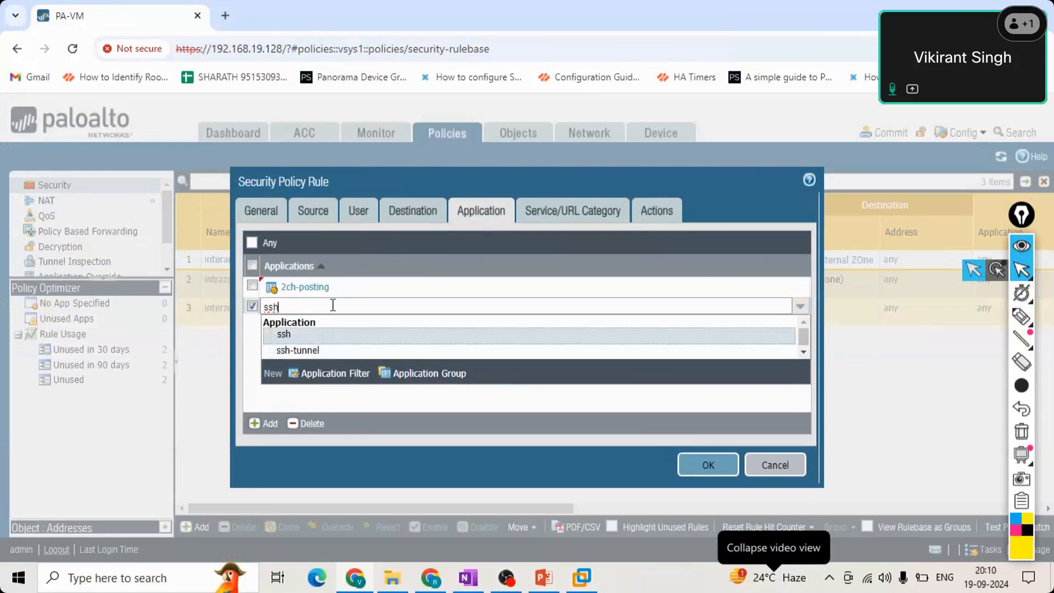
{"action": "key", "text": "BackSpace"}
{"action": "key", "text": "BackSpace"}
{"action": "key", "text": "BackSpace"}
{"action": "type", "text": "https"}
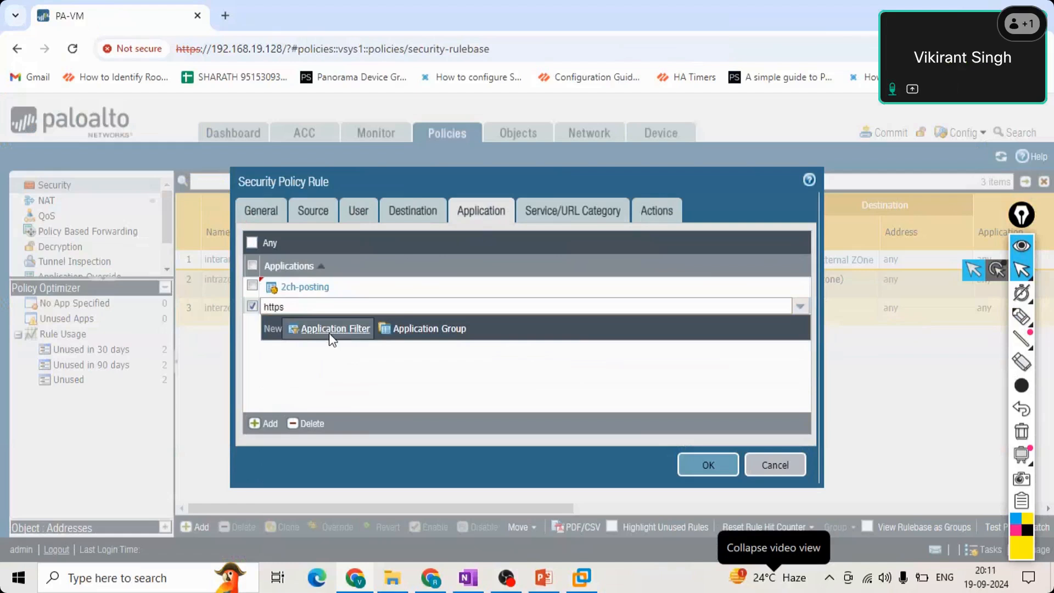
Examine the categories, characteristics and applications offered for a new application filter, and cancel the filter.
{"action": "left_click", "coordinate": [332, 332]}
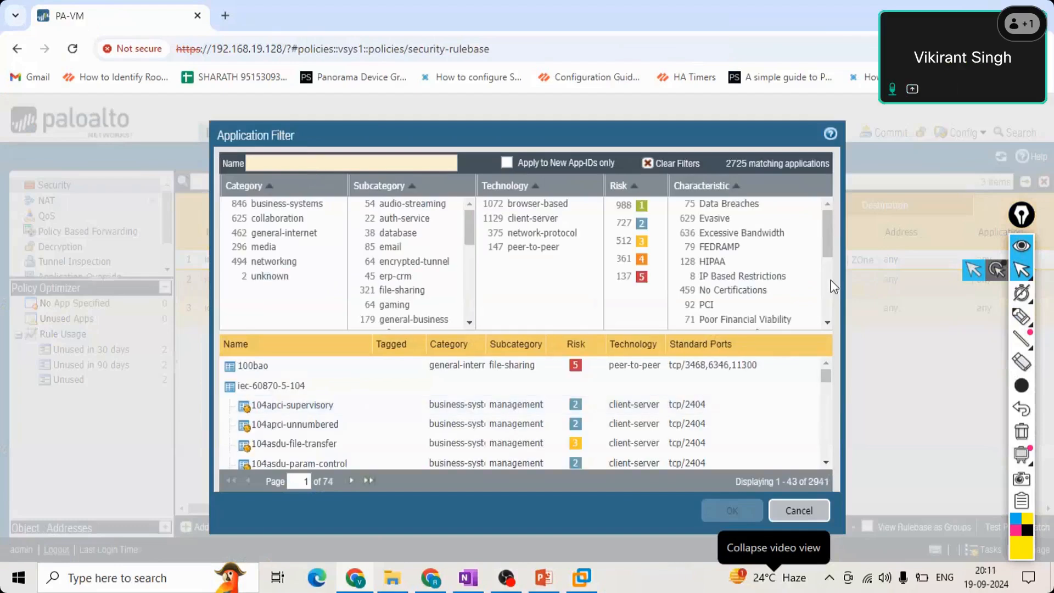
{"action": "scroll", "coordinate": [831, 281], "scroll_direction": "down", "scroll_amount": 5}
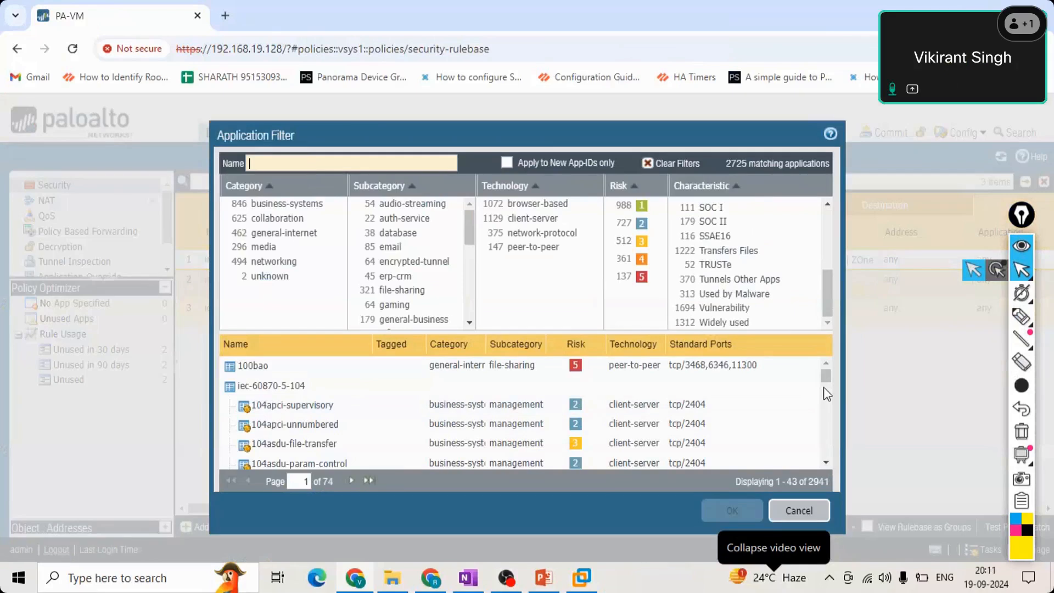
{"action": "scroll", "coordinate": [827, 394], "scroll_direction": "down", "scroll_amount": 2}
{"action": "scroll", "coordinate": [827, 460], "scroll_direction": "down", "scroll_amount": 8}
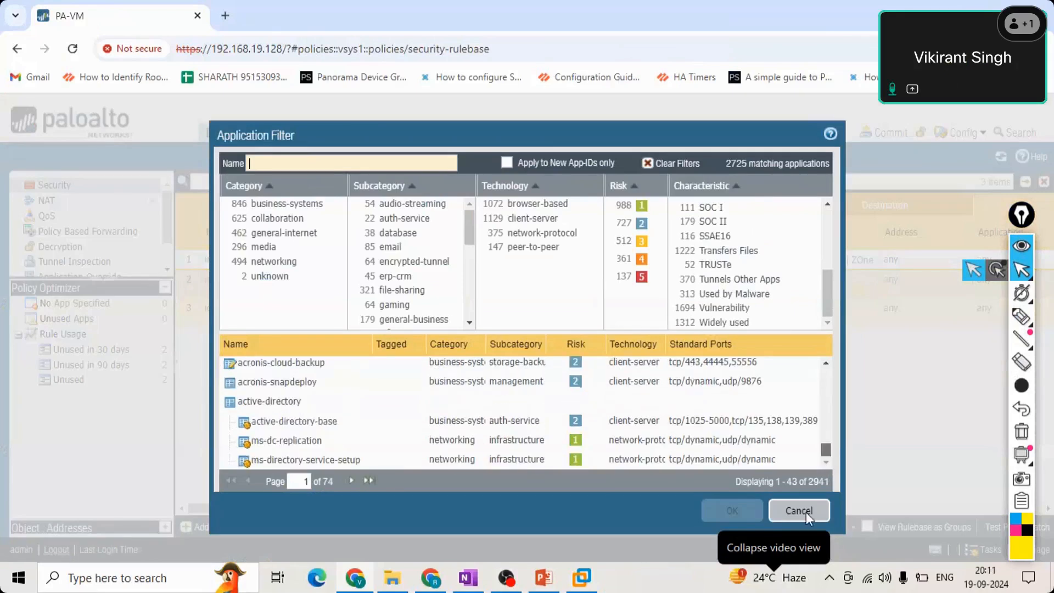
{"action": "left_click", "coordinate": [806, 512]}
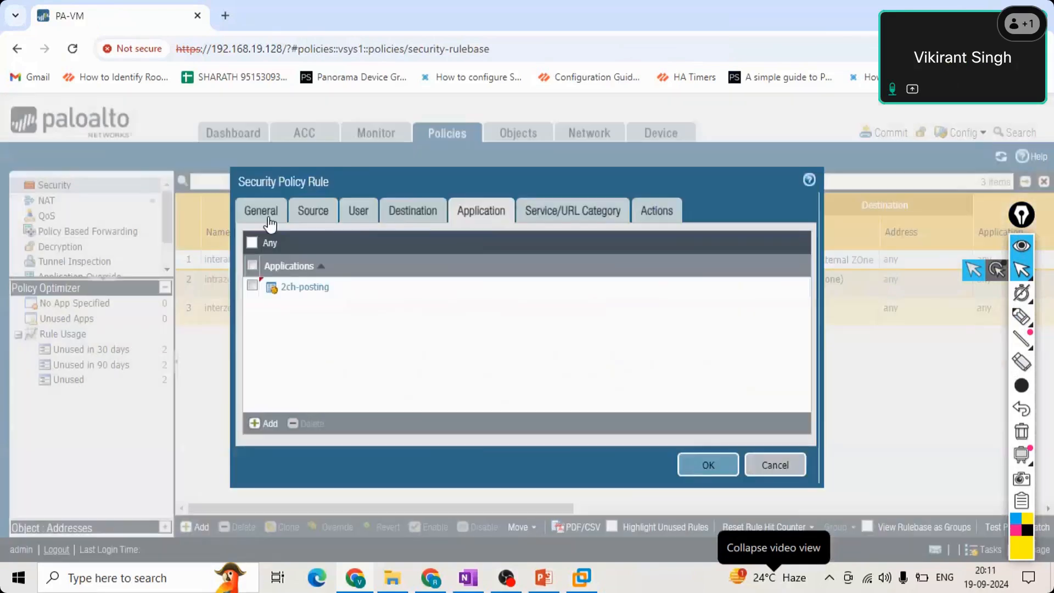
Review the rule's source, destination, application, user and service/URL category settings.
{"action": "left_click", "coordinate": [307, 211]}
{"action": "left_click", "coordinate": [412, 213]}
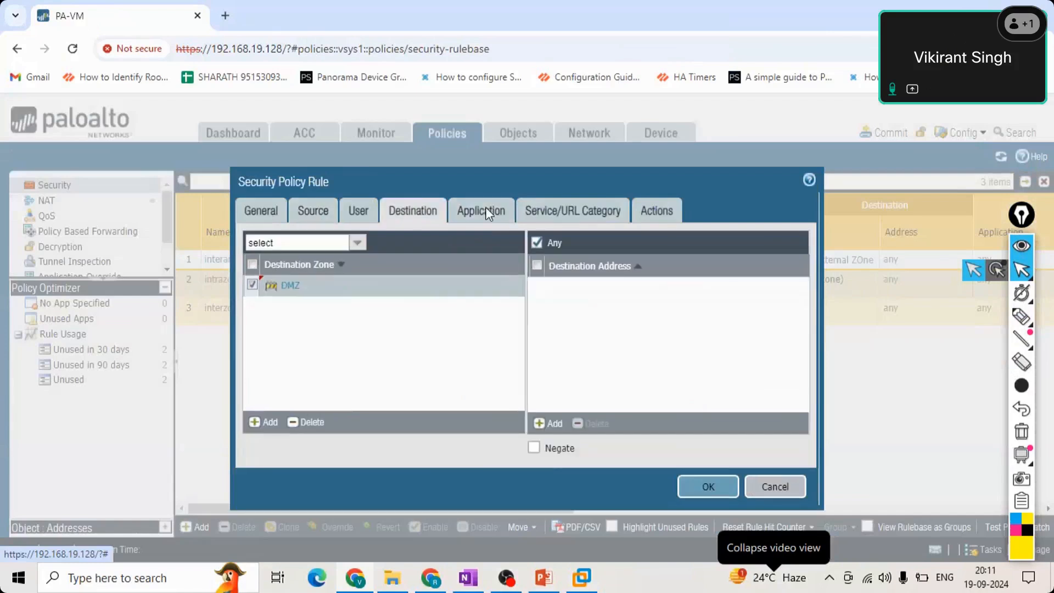
{"action": "left_click", "coordinate": [486, 213]}
{"action": "left_click", "coordinate": [358, 212]}
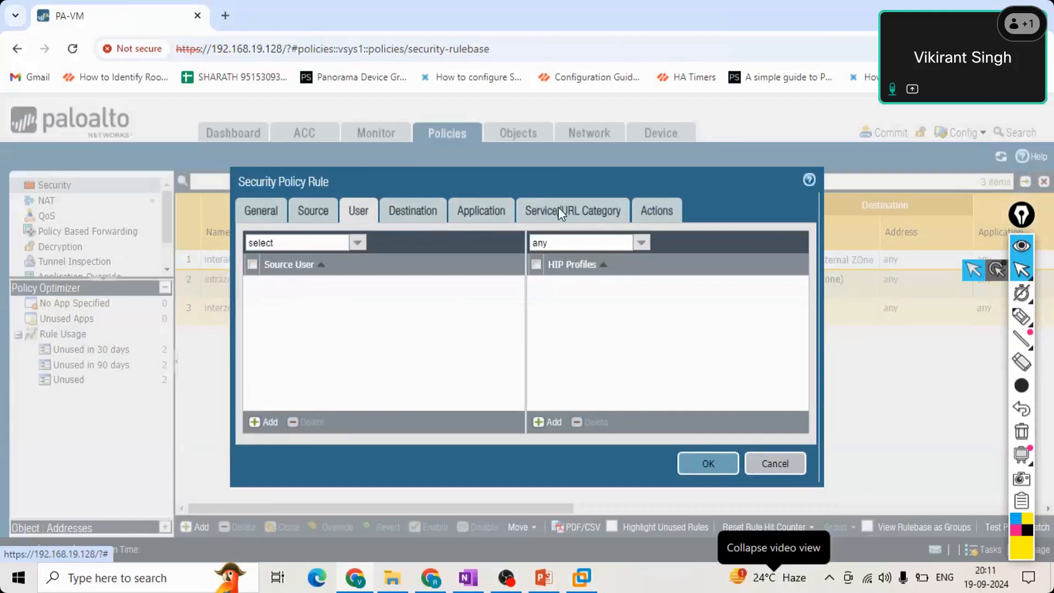
{"action": "left_click", "coordinate": [558, 212]}
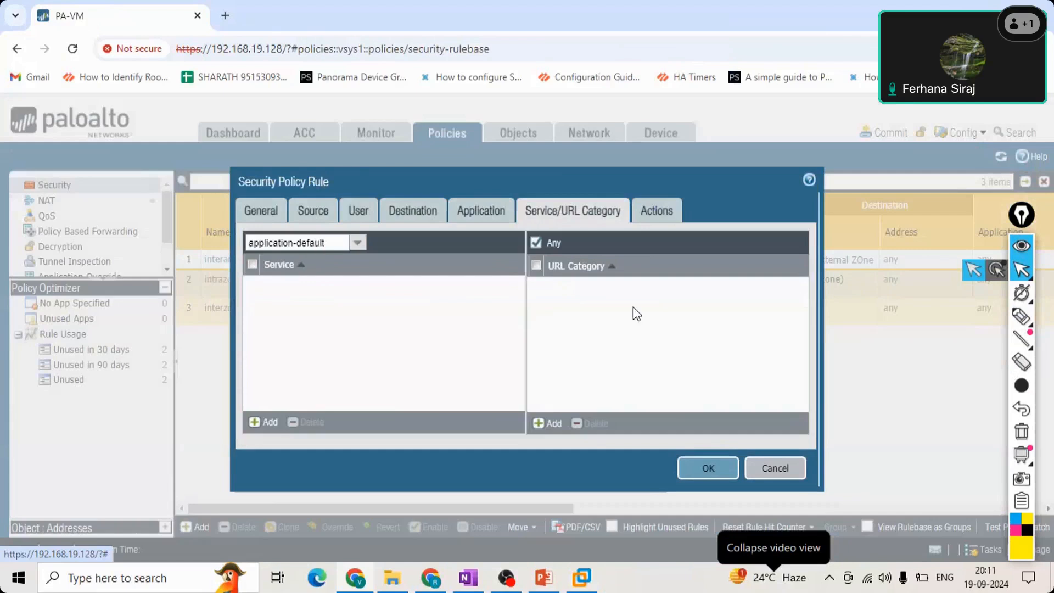
Delete the 2ch-posting application from the rule so that Any applies.
{"action": "left_click", "coordinate": [467, 216]}
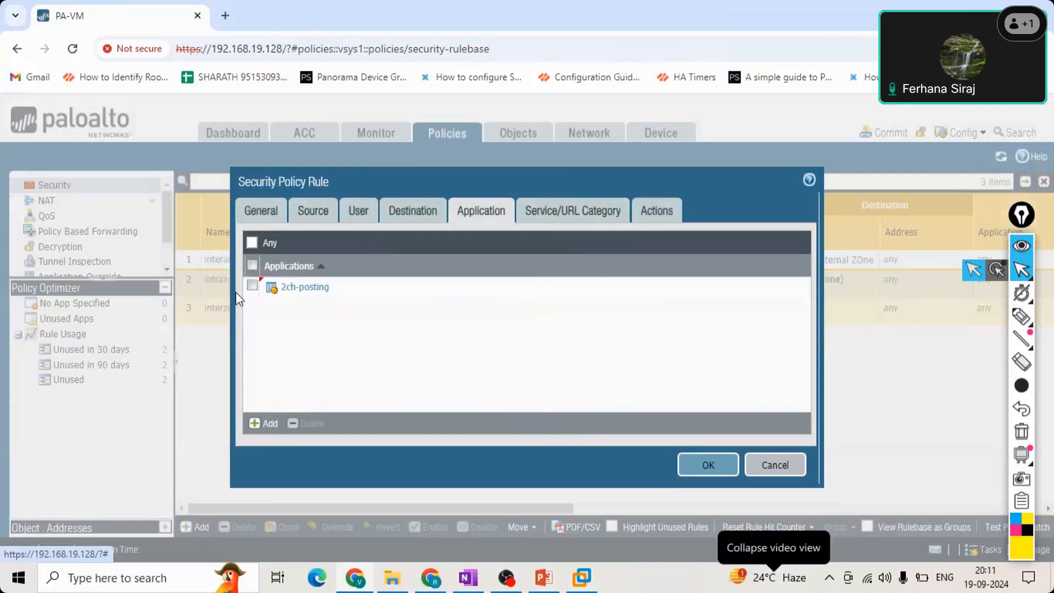
{"action": "left_click", "coordinate": [252, 286]}
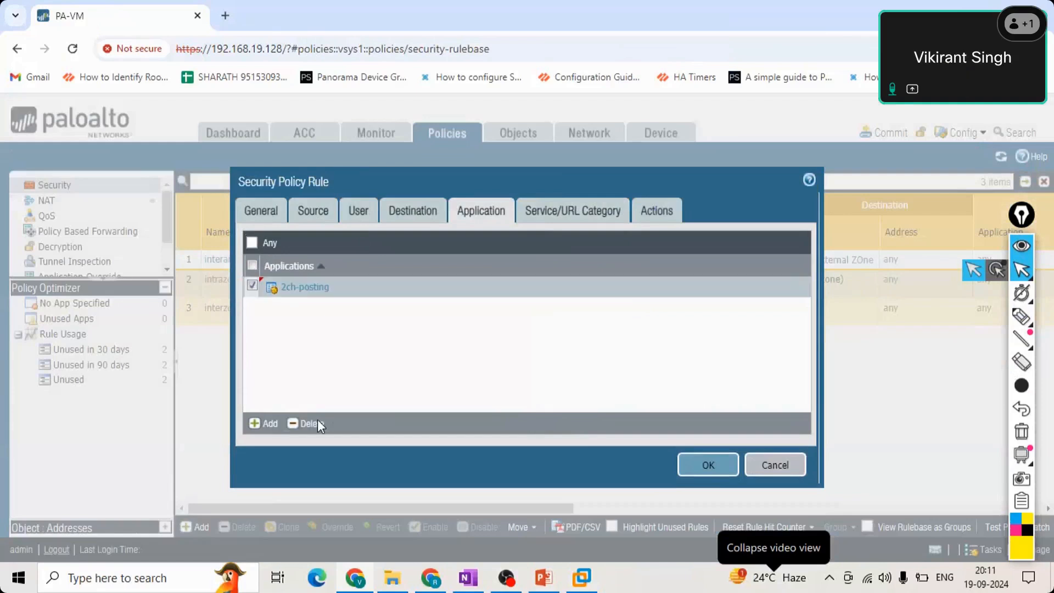
{"action": "left_click", "coordinate": [317, 424]}
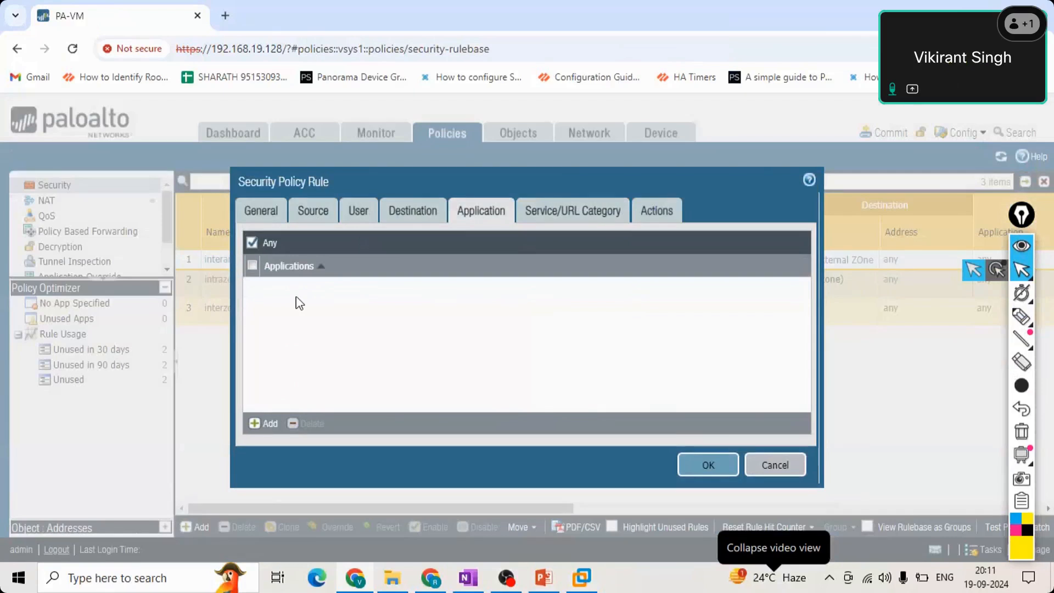
Check the rule's service and URL category settings, and return to its application settings.
{"action": "left_click", "coordinate": [554, 216]}
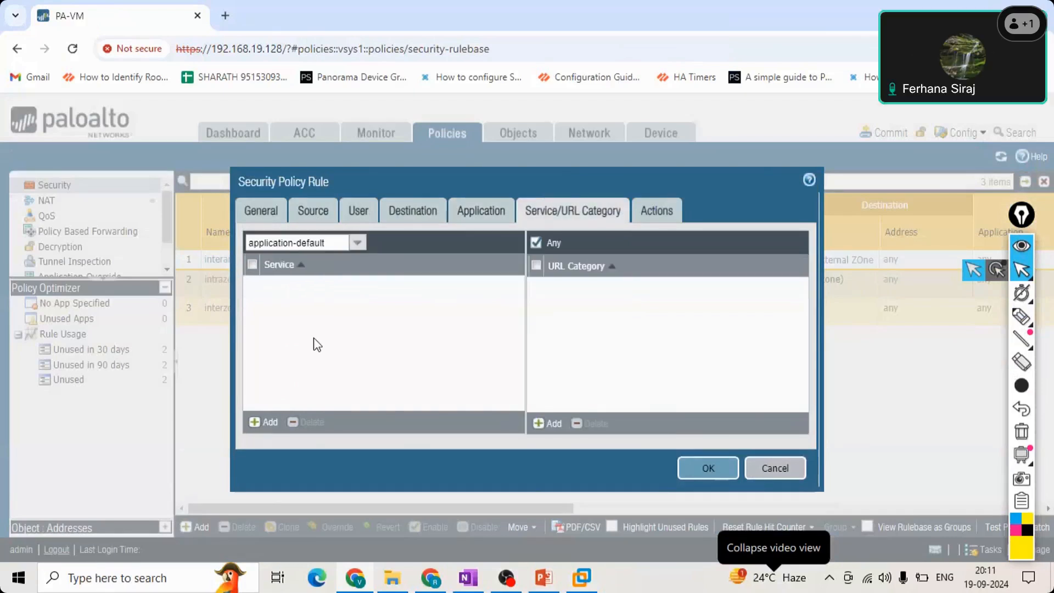
{"action": "left_click", "coordinate": [470, 214]}
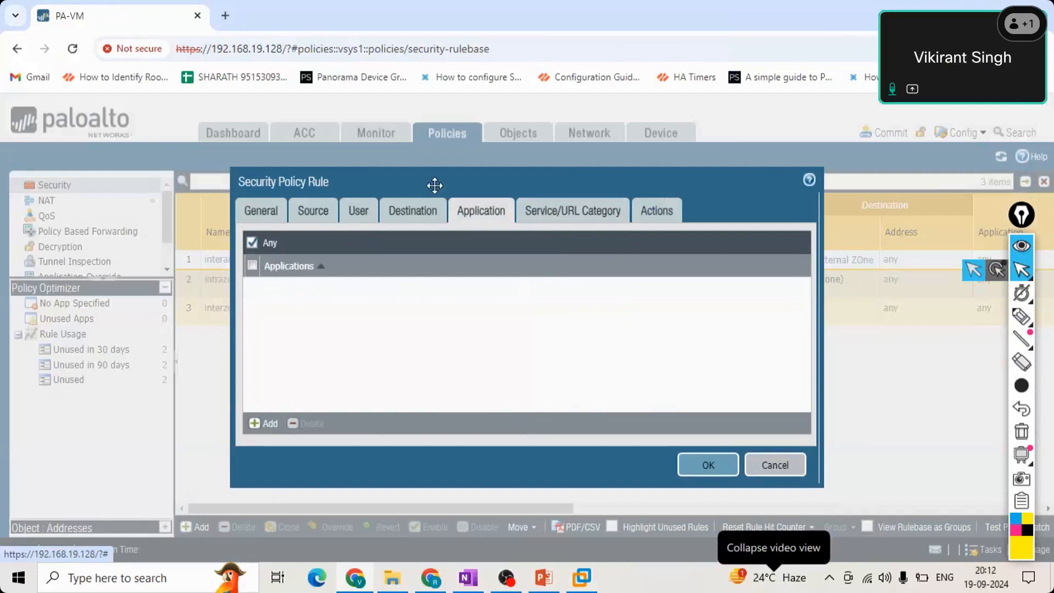
{"action": "left_click_drag", "start_coordinate": [343, 181], "coordinate": [468, 189]}
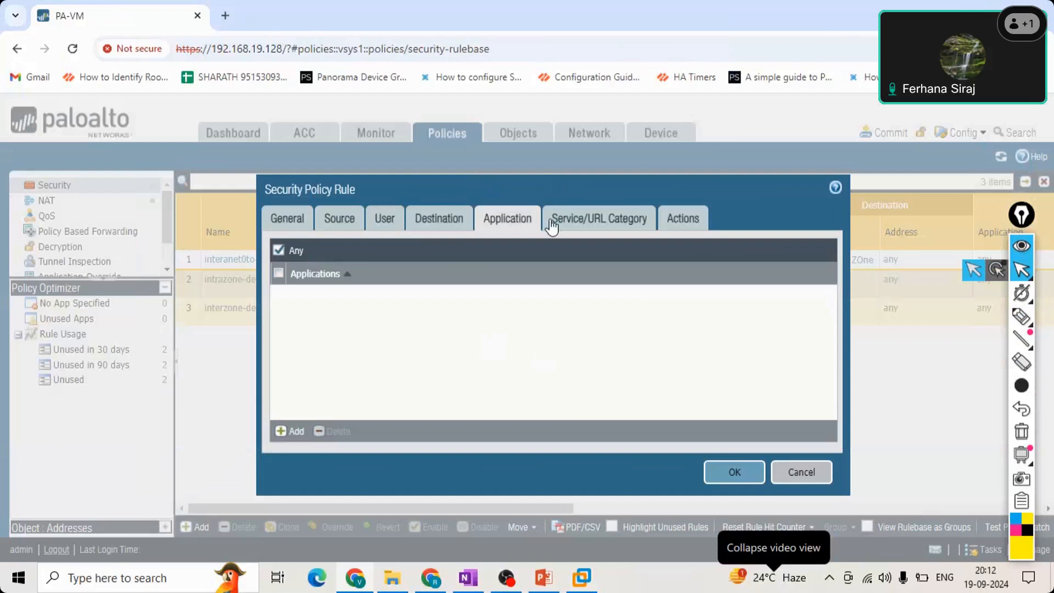
Review the rule's service and URL category settings and its available actions, keeping the action at Allow.
{"action": "left_click", "coordinate": [637, 222]}
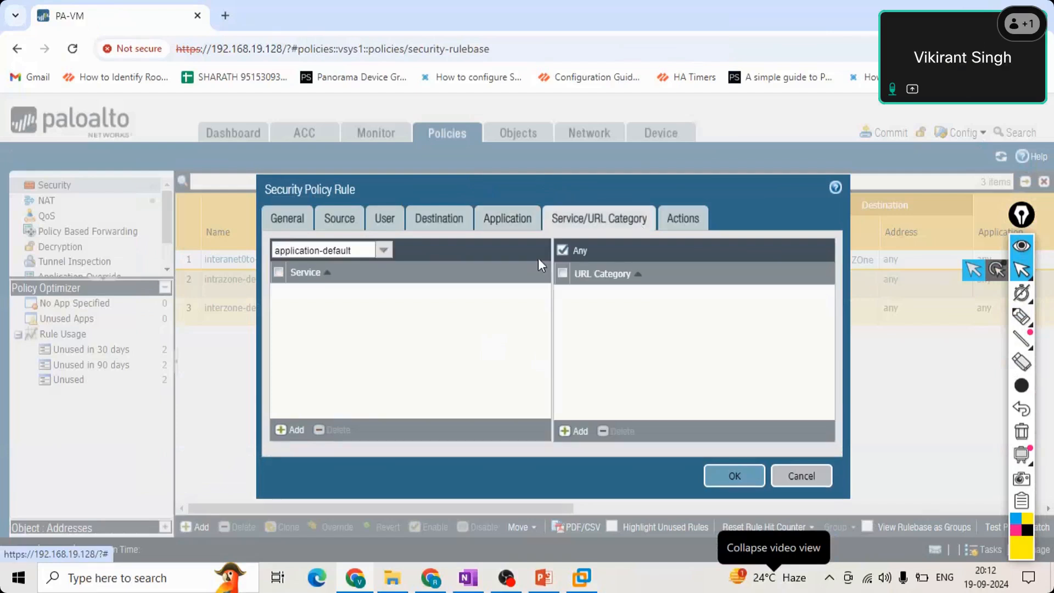
{"action": "left_click", "coordinate": [682, 223]}
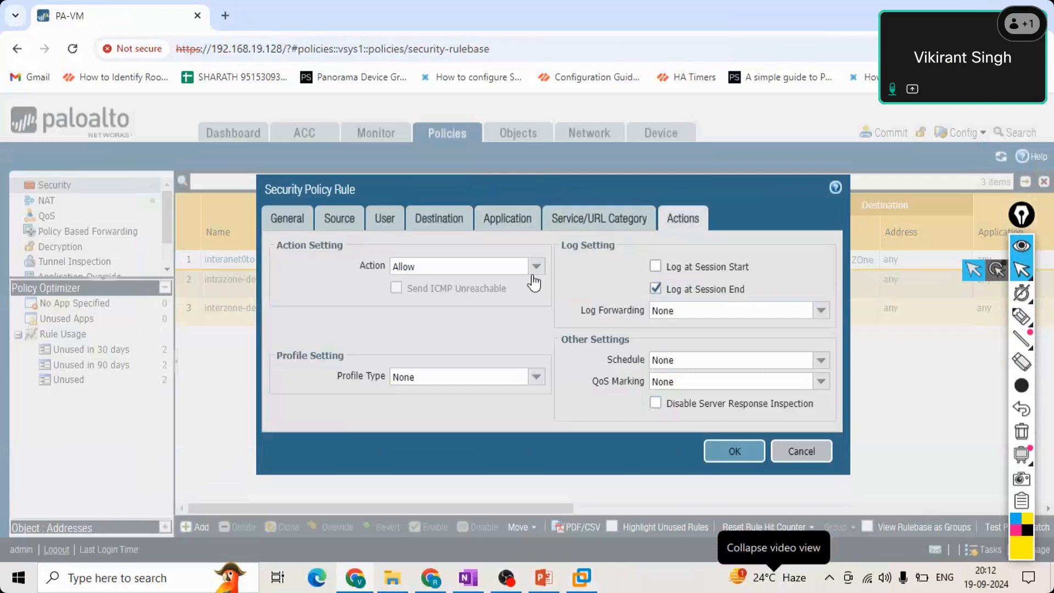
{"action": "left_click", "coordinate": [536, 269]}
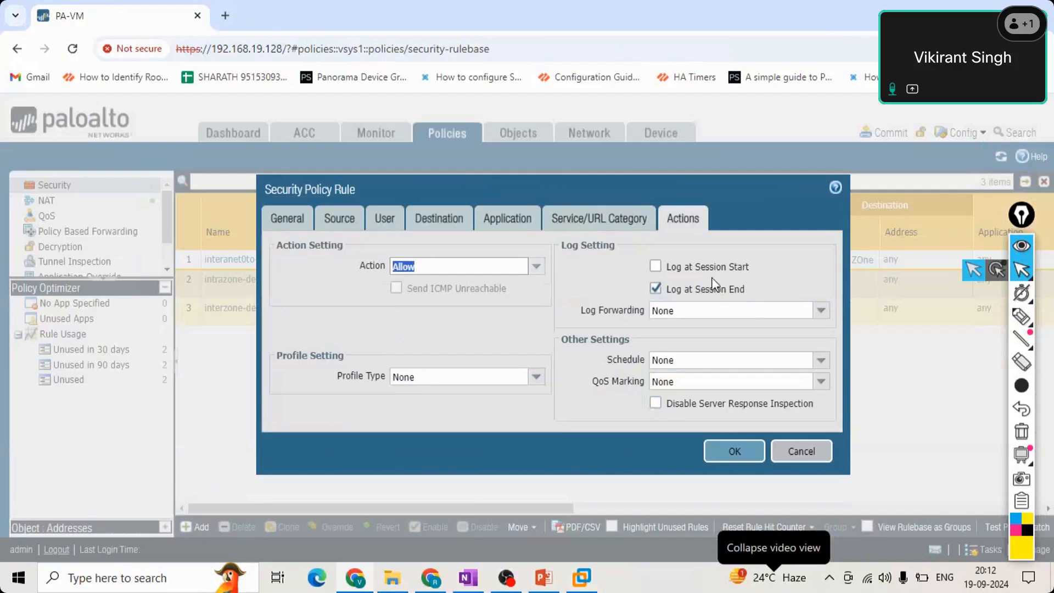
Check the rule's session logging and log forwarding options, keep log forwarding at None, and save the security policy rule.
{"action": "left_click_drag", "start_coordinate": [712, 283], "coordinate": [645, 285]}
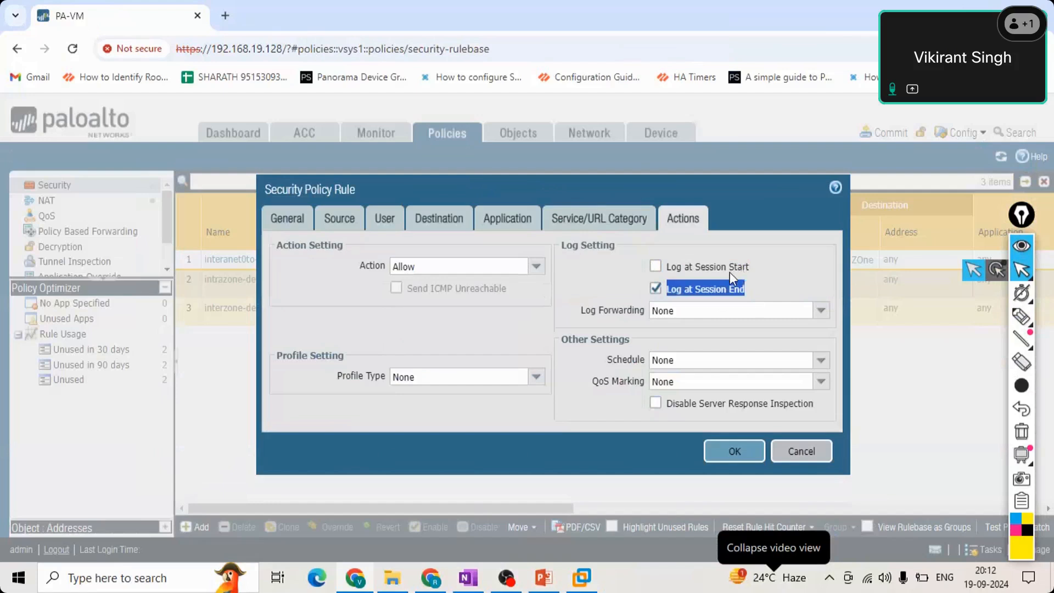
{"action": "left_click", "coordinate": [639, 303]}
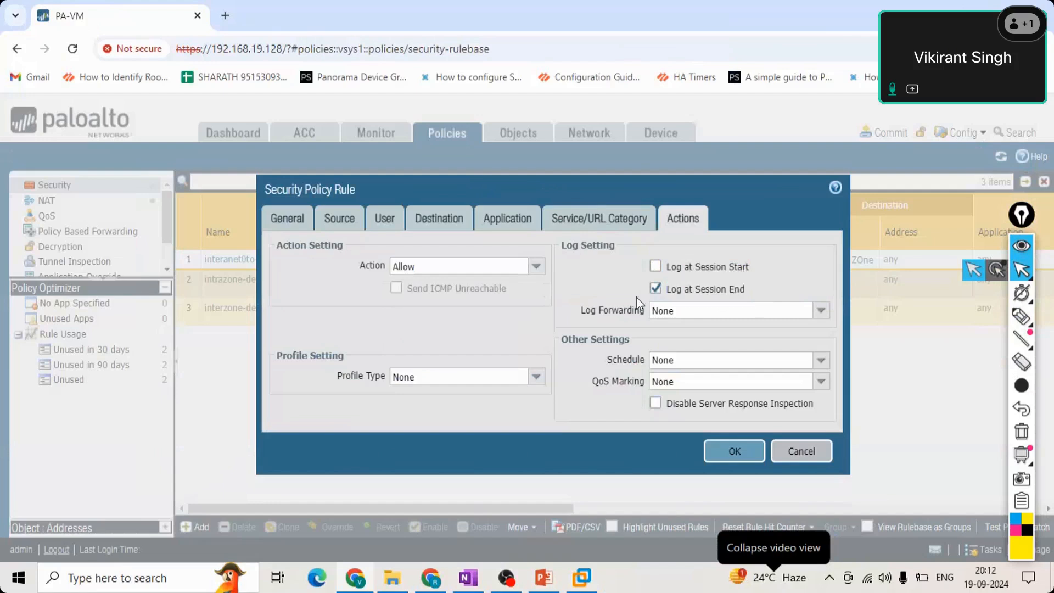
{"action": "left_click_drag", "start_coordinate": [636, 297], "coordinate": [636, 363]}
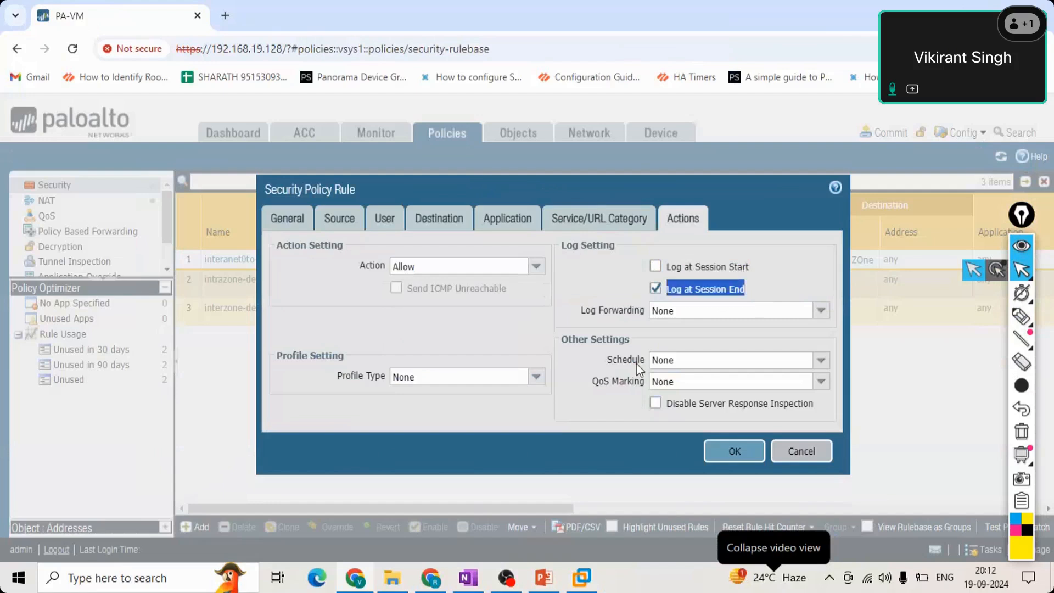
{"action": "left_click", "coordinate": [820, 311]}
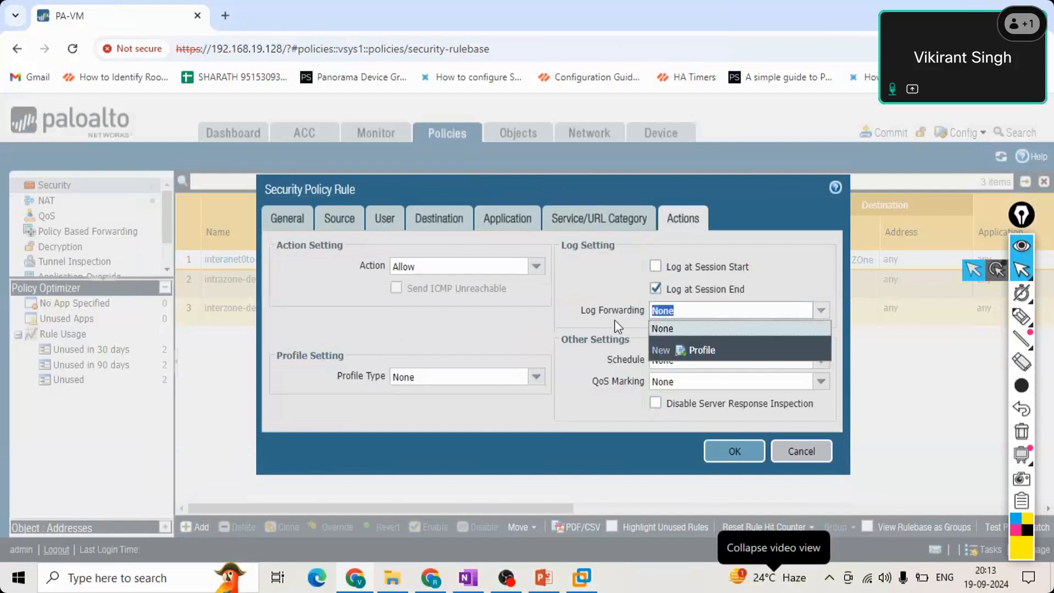
{"action": "left_click", "coordinate": [662, 318]}
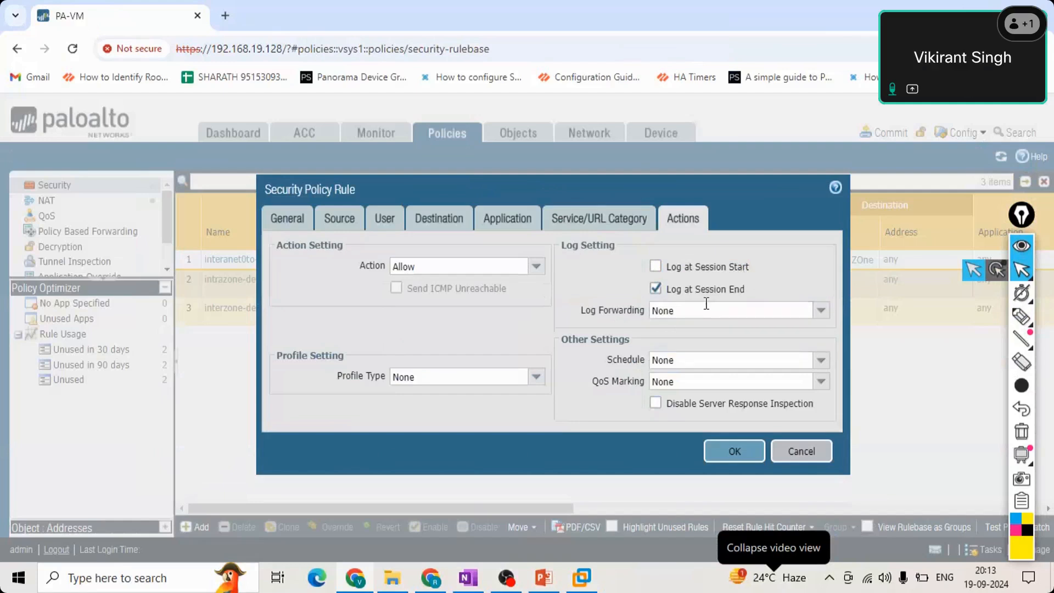
{"action": "left_click", "coordinate": [720, 448]}
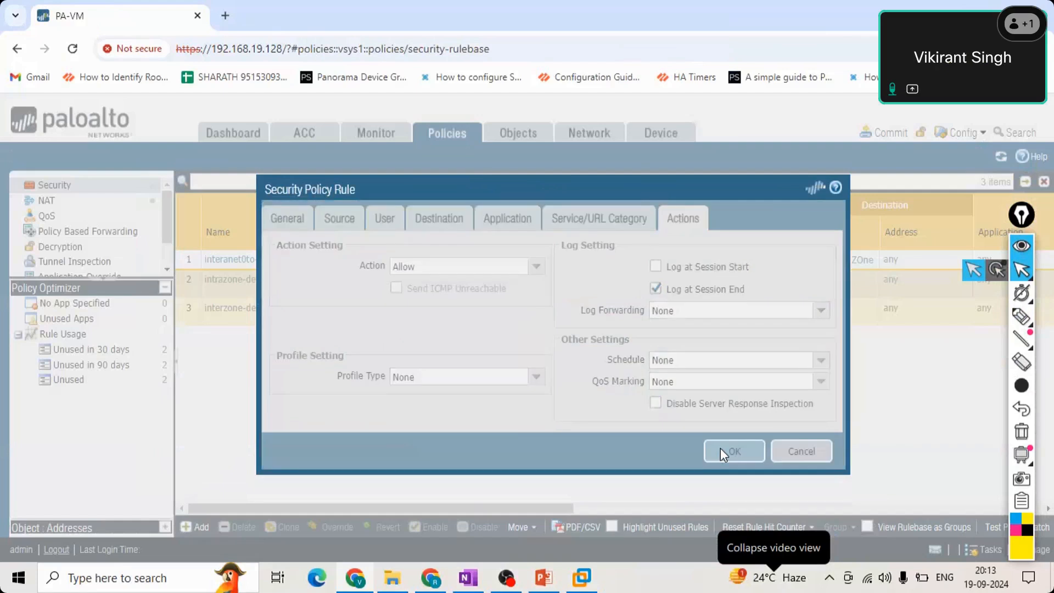